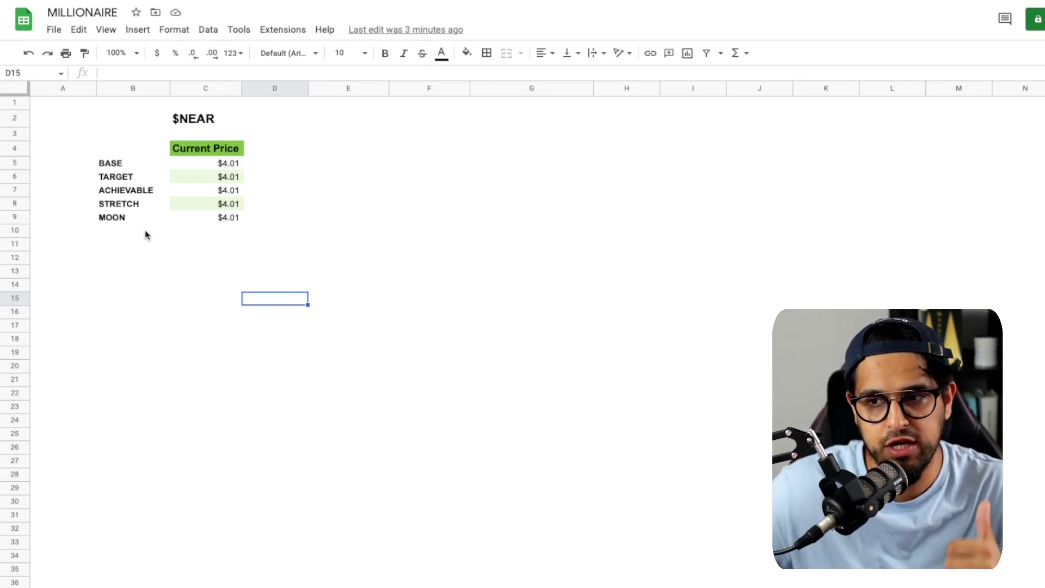
- Shrink the white cover over the $NEAR table from its column C side to reveal the Target Price column
key("ctrl+v")
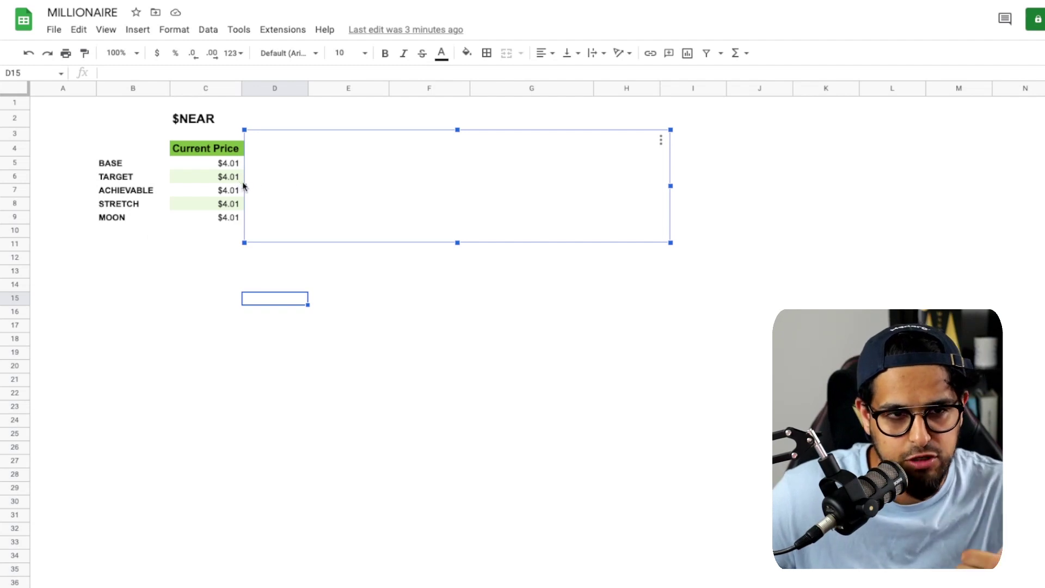
left_click_drag(244, 186, 312, 186)
left_click(336, 259)
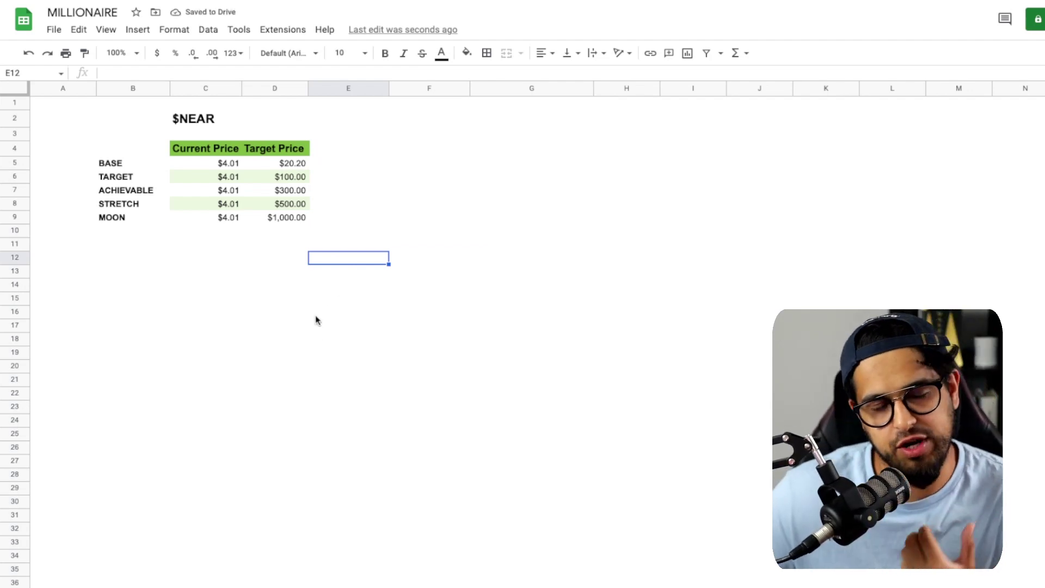
- Move the white cover off columns K to M to reveal the coin market cap comparison table
left_click(950, 187)
left_click_drag(962, 202, 956, 343)
left_click(692, 435)
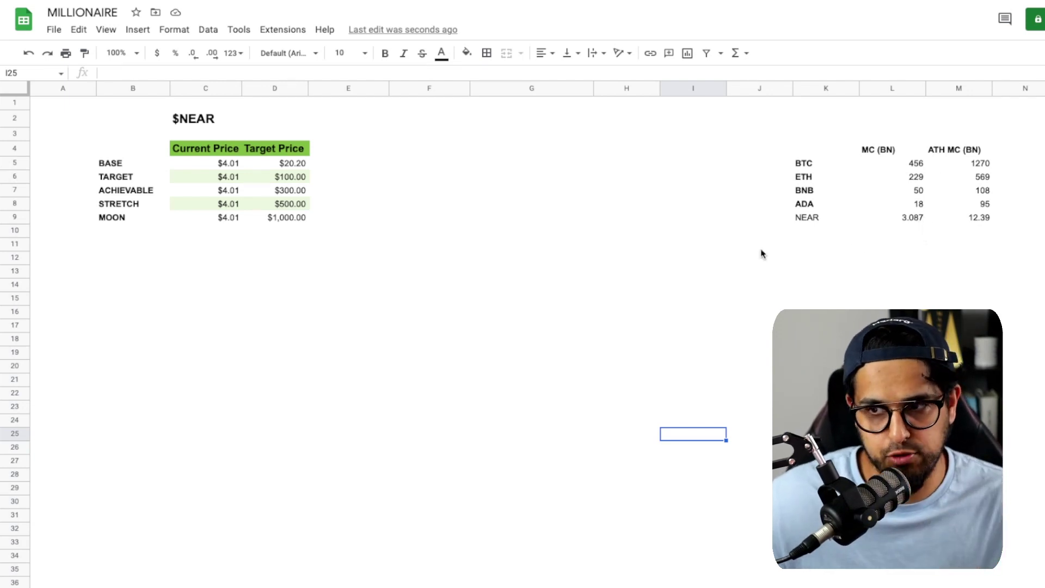
- Narrow the white cover over the $NEAR table to reveal the Market Cap column, and select the BASE target price
left_click(357, 185)
left_click(278, 308)
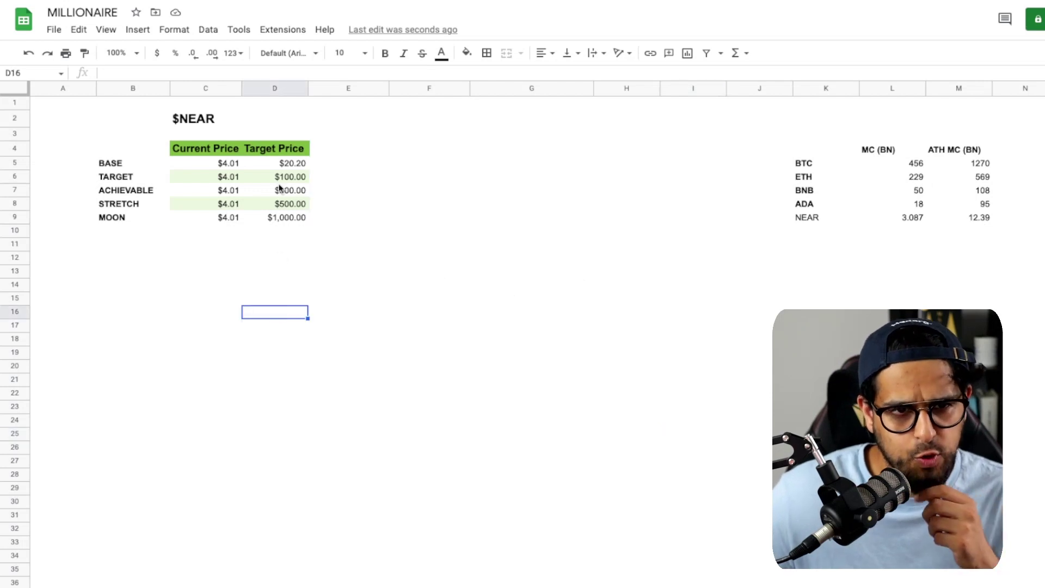
left_click(336, 181)
left_click_drag(313, 186, 398, 183)
left_click(330, 166)
left_click(287, 163)
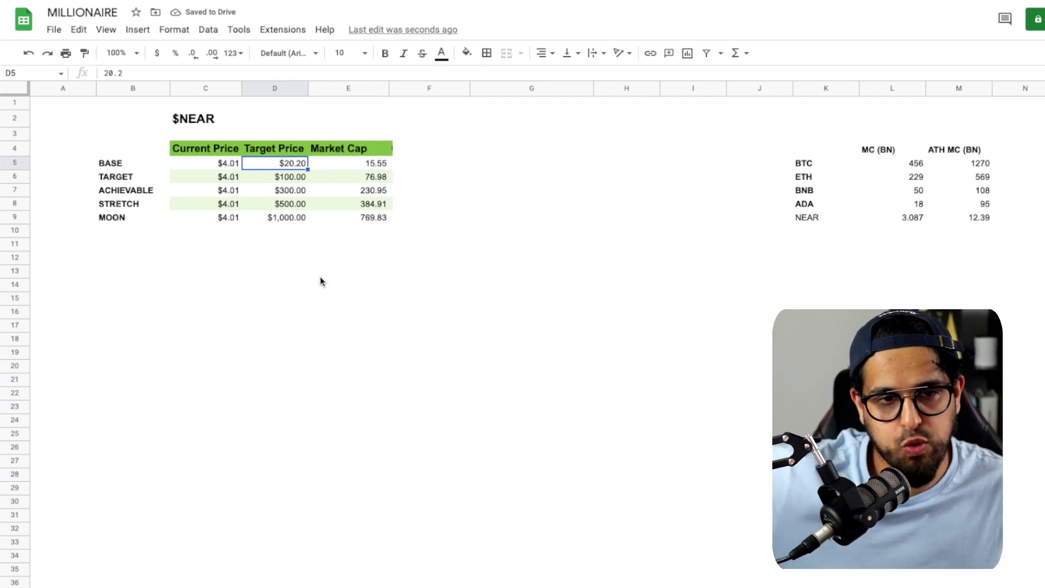
- Examine the Market Cap values of the BASE and TARGET scenarios in the $NEAR table
left_click(372, 167)
left_click(367, 320)
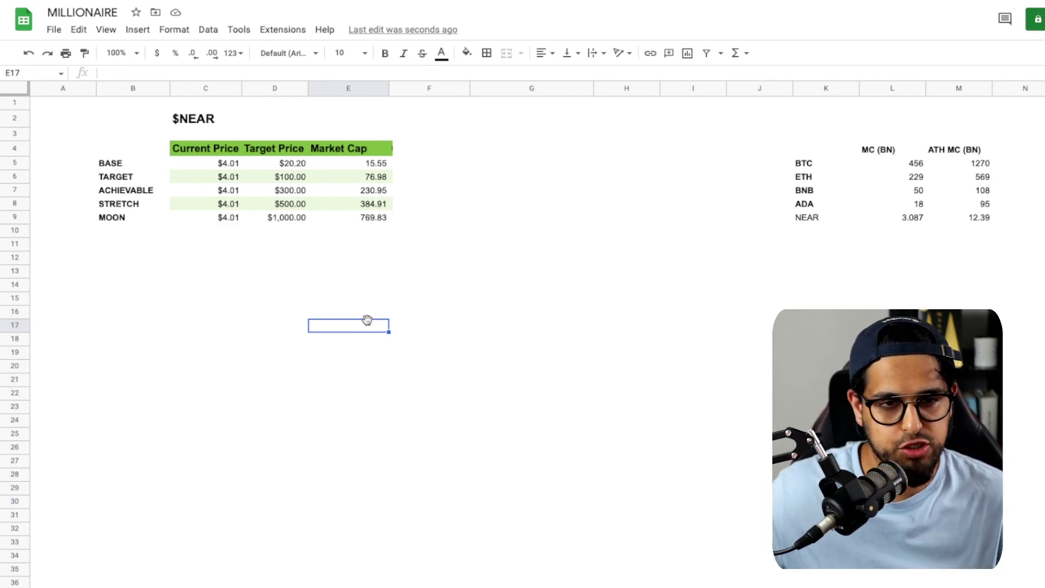
left_click(373, 180)
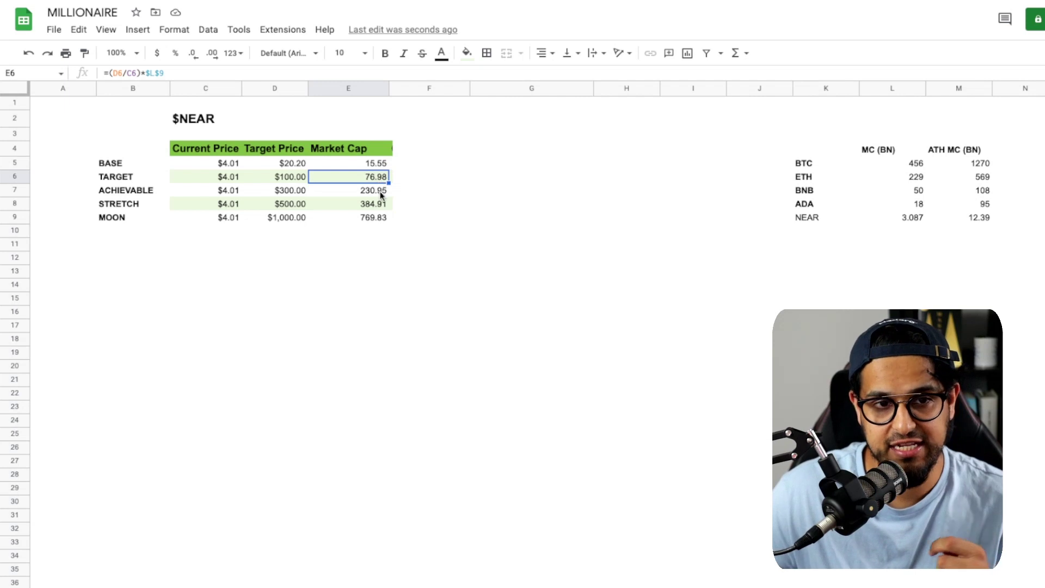
key("ctrl+v")
left_click(369, 330)
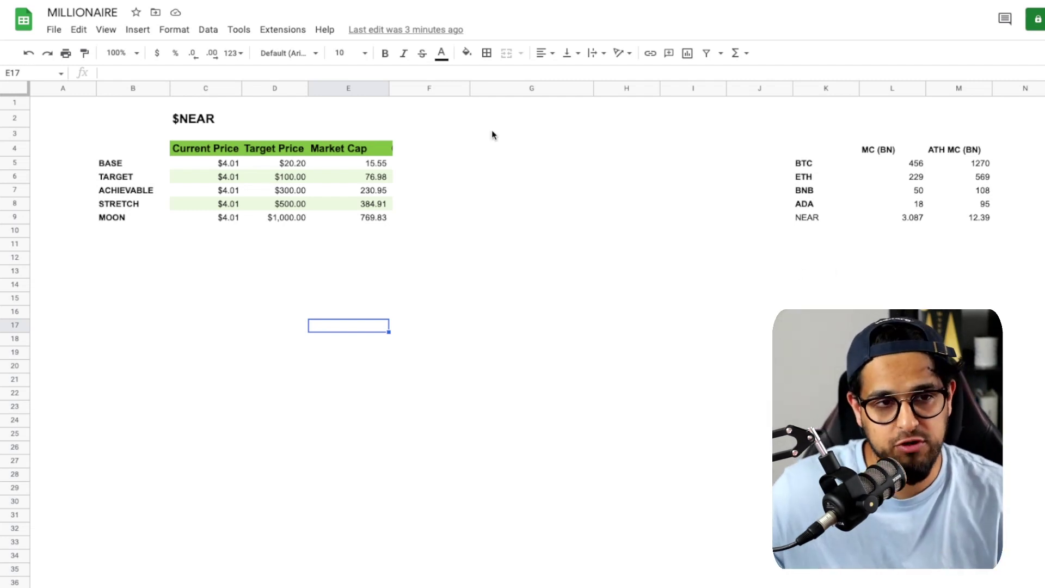
left_click(124, 163)
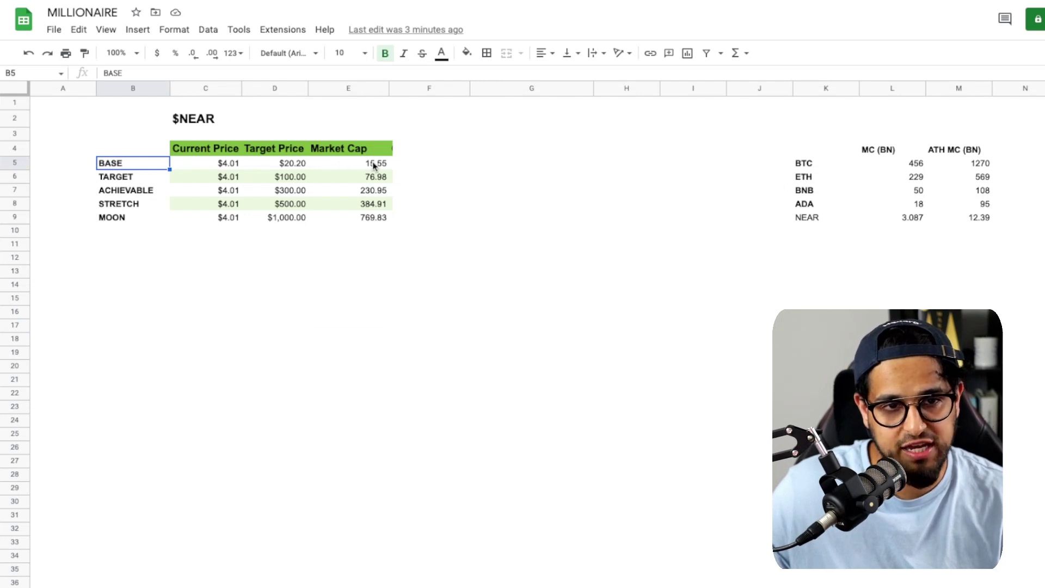
left_click_drag(375, 165, 374, 183)
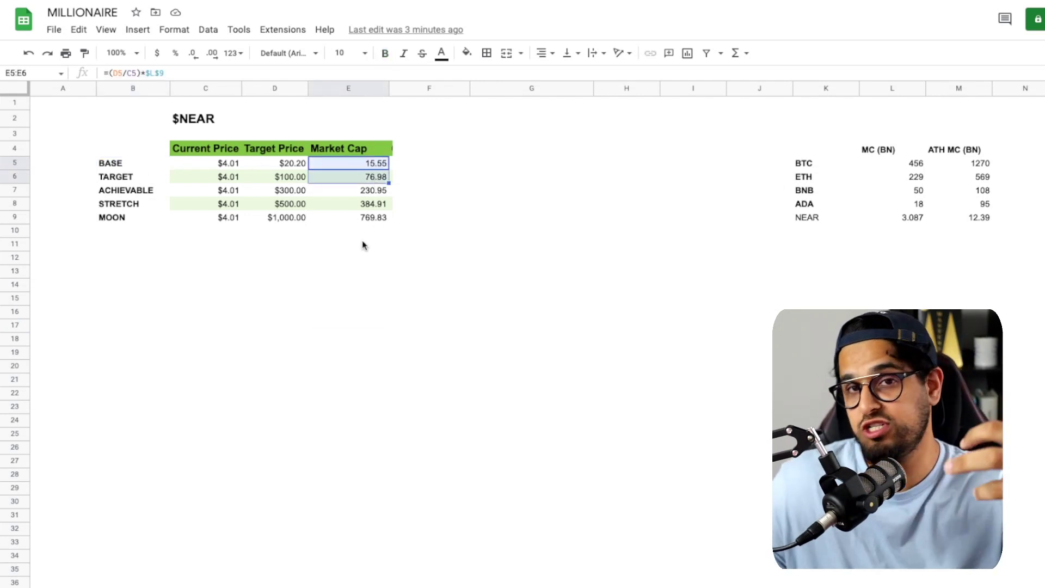
- Examine the target prices and market caps of the STRETCH and MOON scenarios in the $NEAR table
left_click_drag(331, 200, 333, 218)
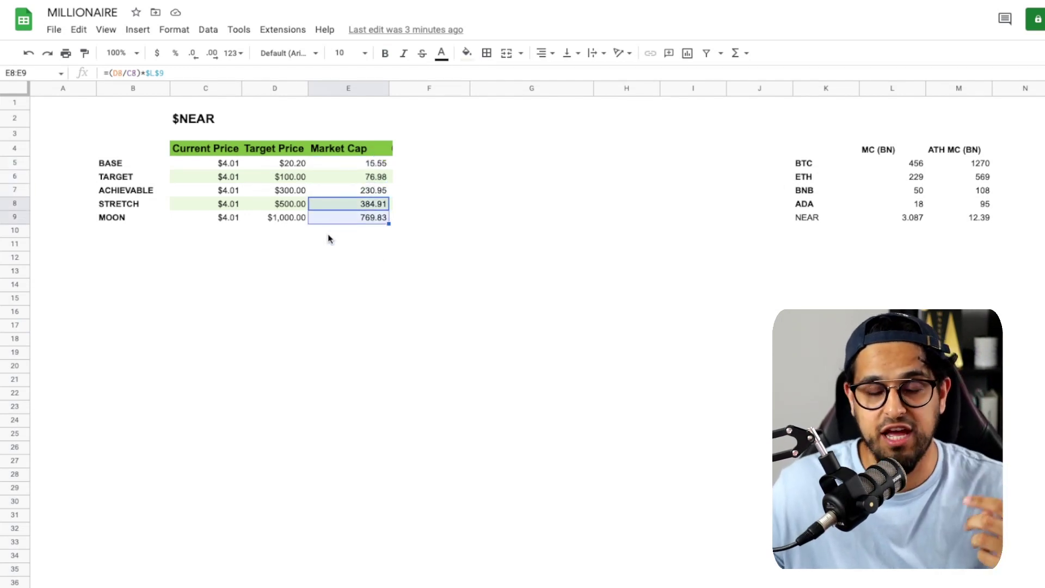
left_click_drag(341, 216, 149, 209)
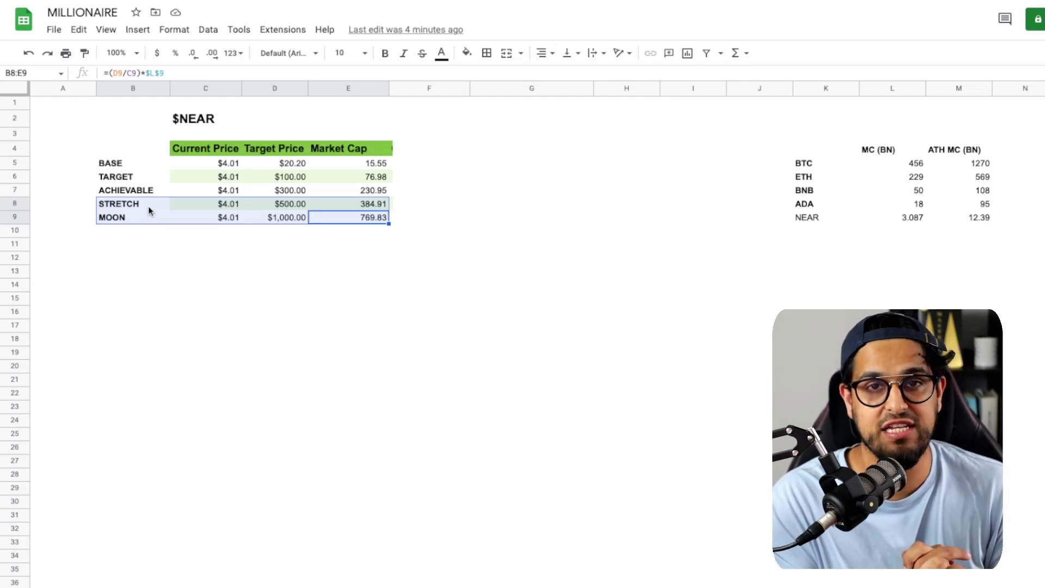
left_click(149, 206)
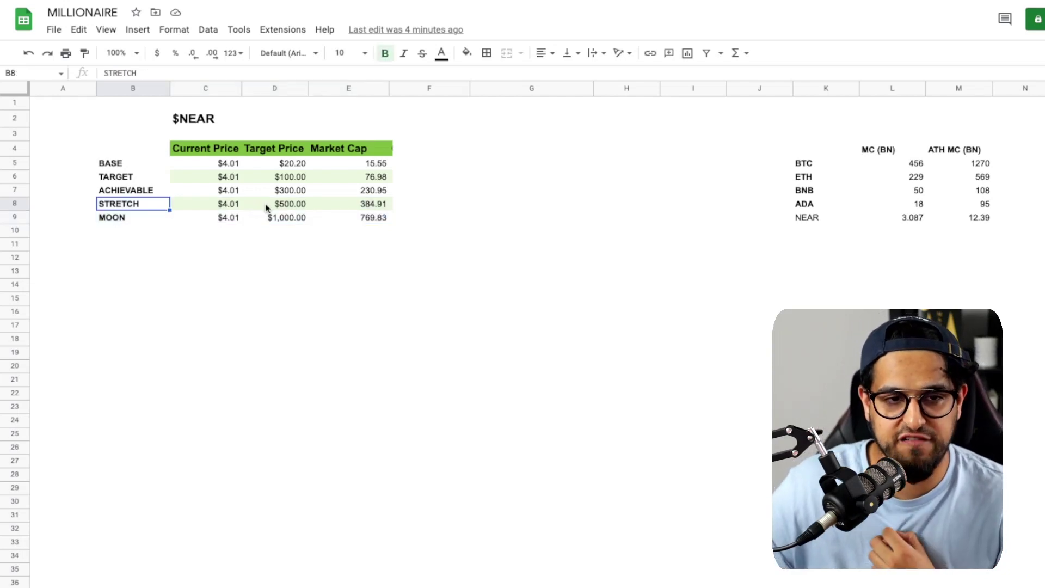
left_click(274, 207)
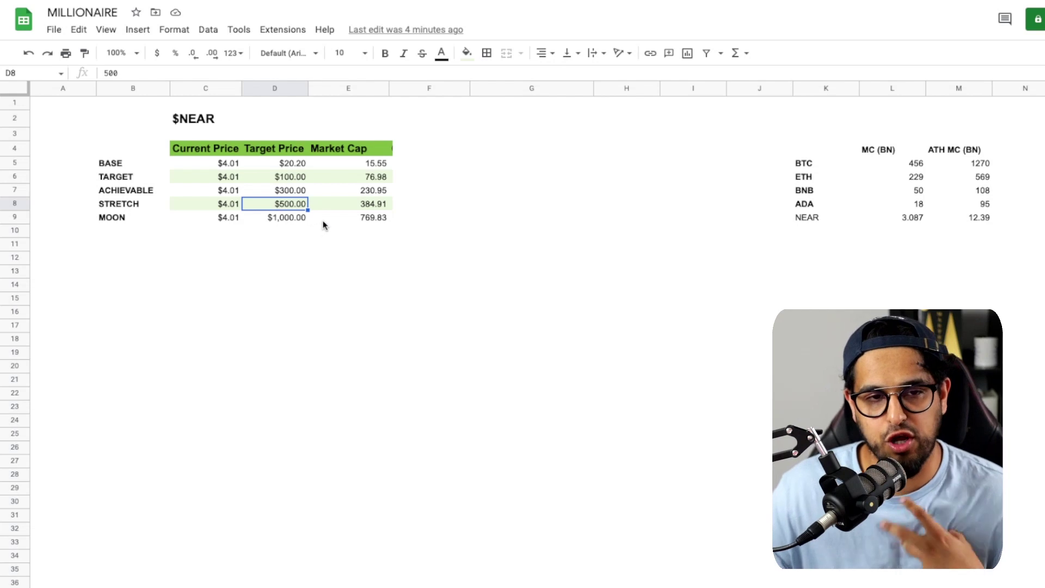
left_click(357, 204)
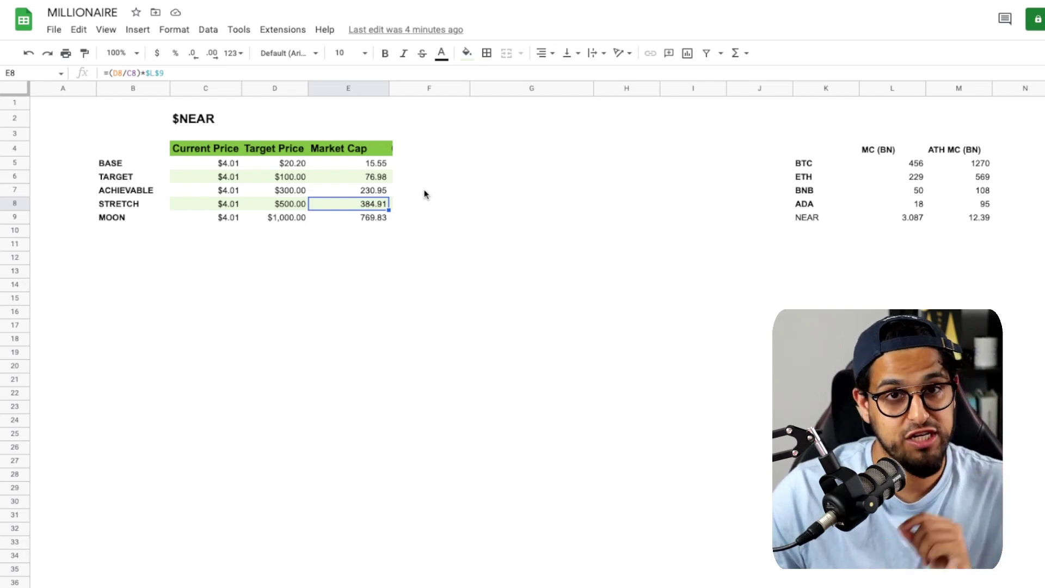
left_click(271, 247)
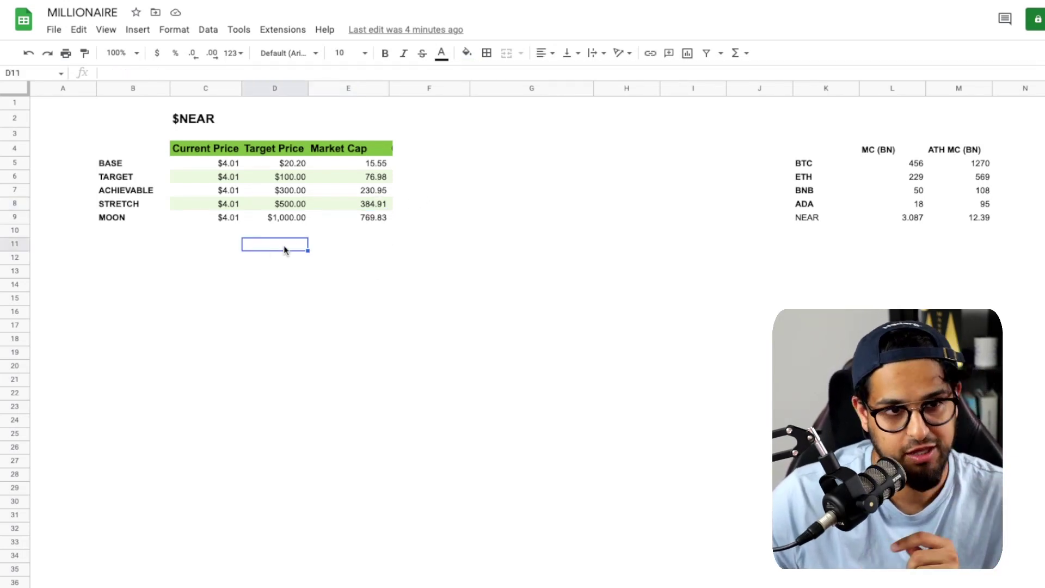
left_click(349, 206)
left_click(355, 220)
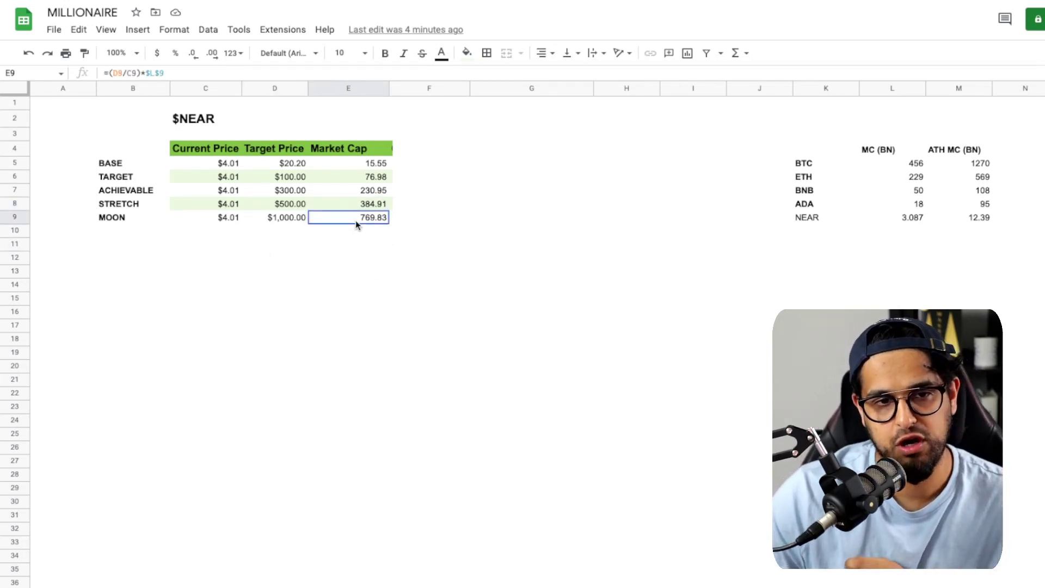
left_click(291, 218)
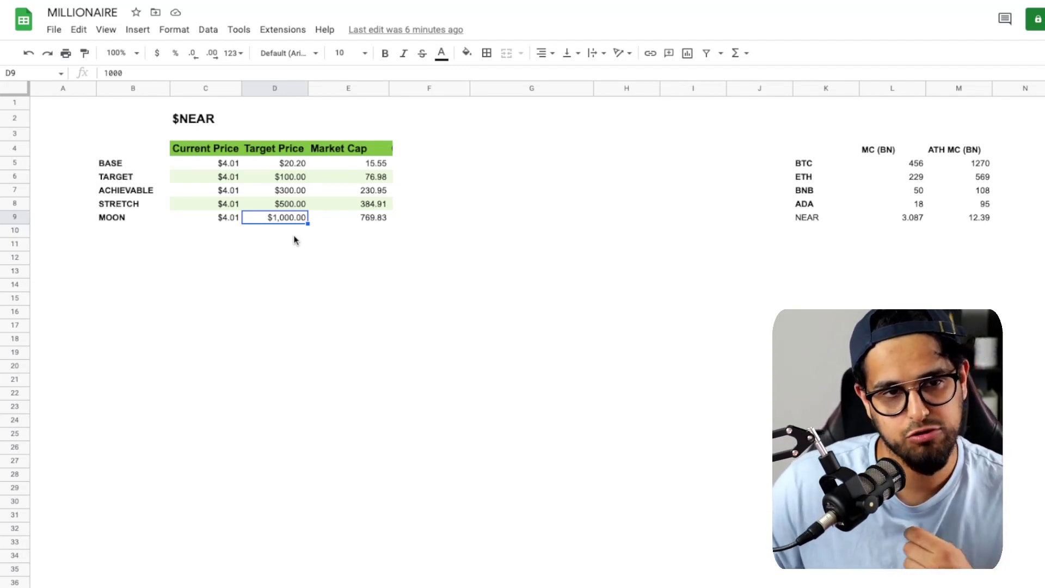
left_click(350, 218)
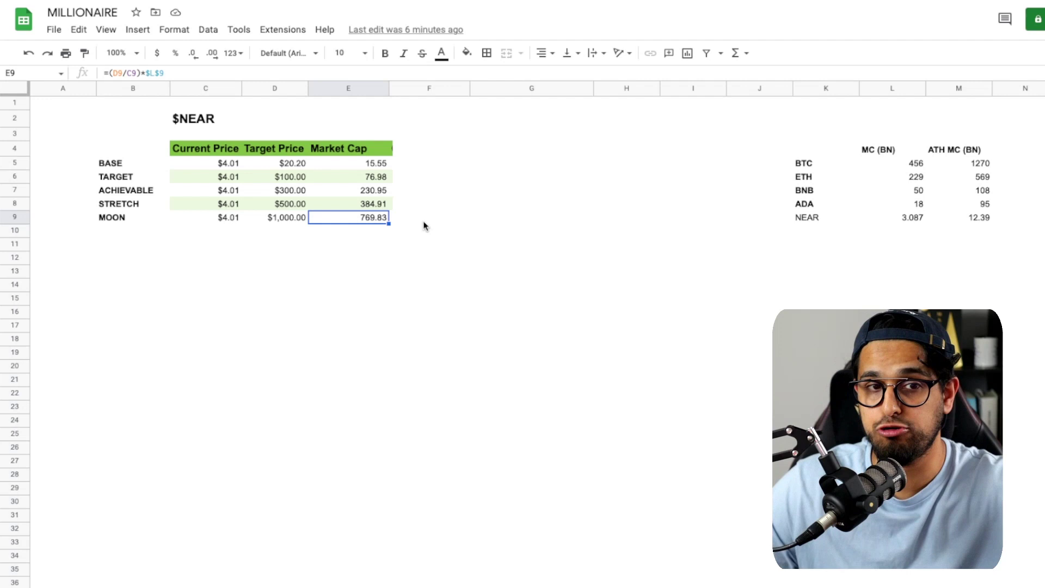
left_click(408, 274)
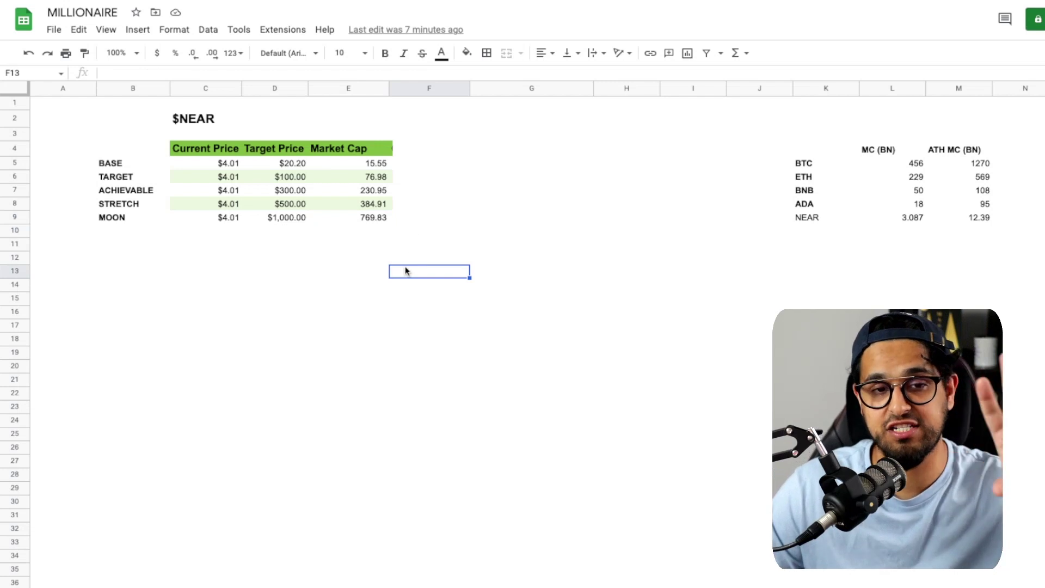
- Shrink and remove the remaining white cover to reveal the Coins Needed, Amount Invested Today and ROI columns
key("ctrl+v")
left_click_drag(392, 186, 546, 177)
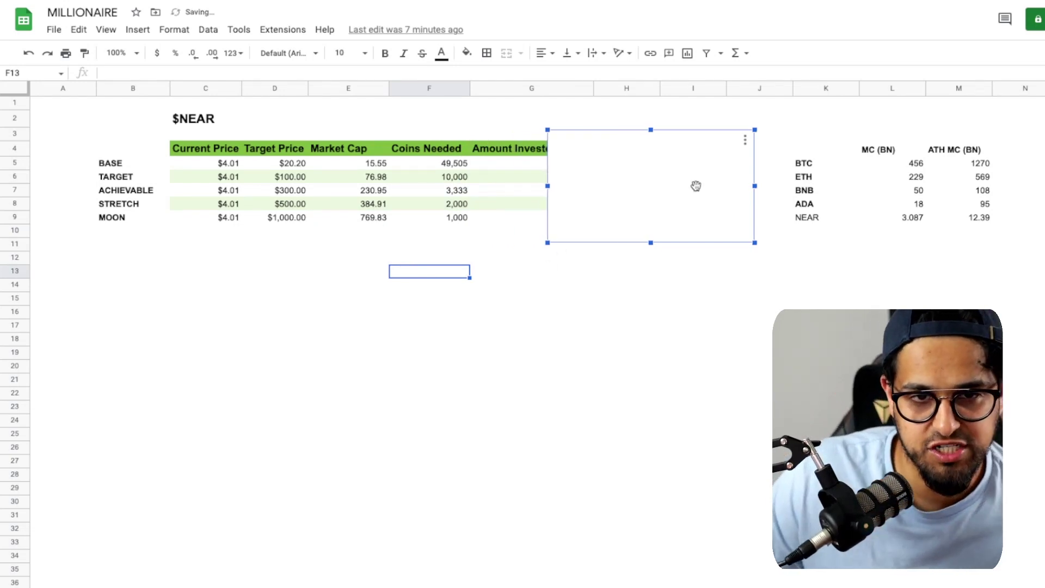
left_click_drag(691, 189, 616, 392)
key("Delete")
left_click(446, 246)
left_click(422, 325)
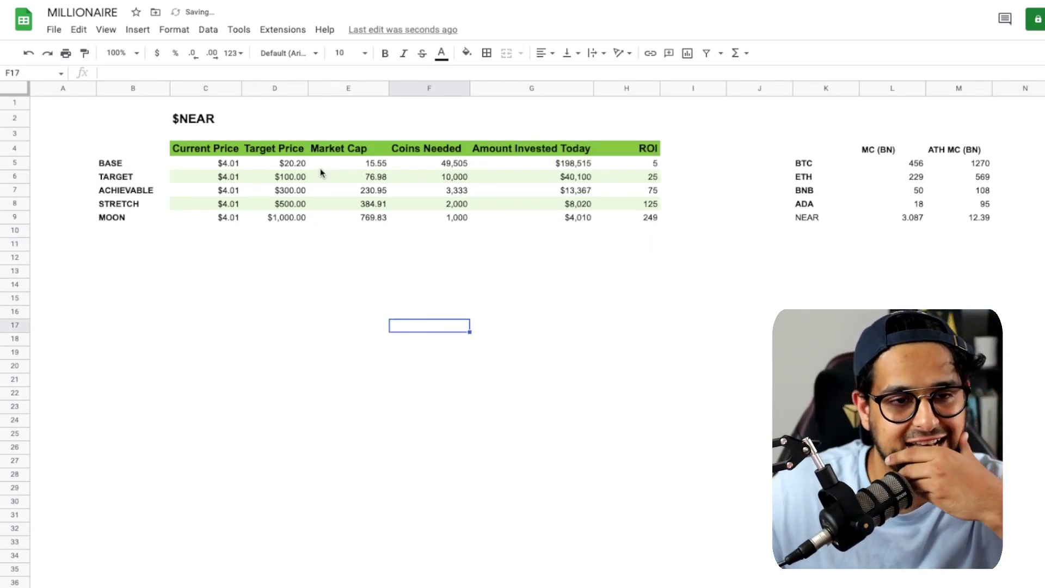
- Review the BASE row from Current Price to ROI and compare its ROI with the TARGET row
left_click_drag(188, 162, 605, 171)
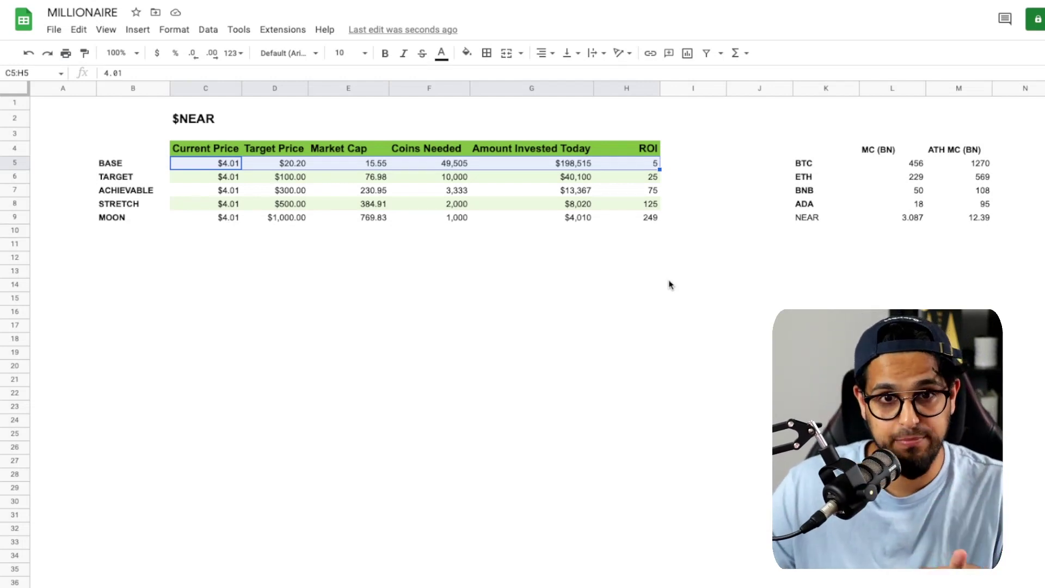
left_click(651, 166)
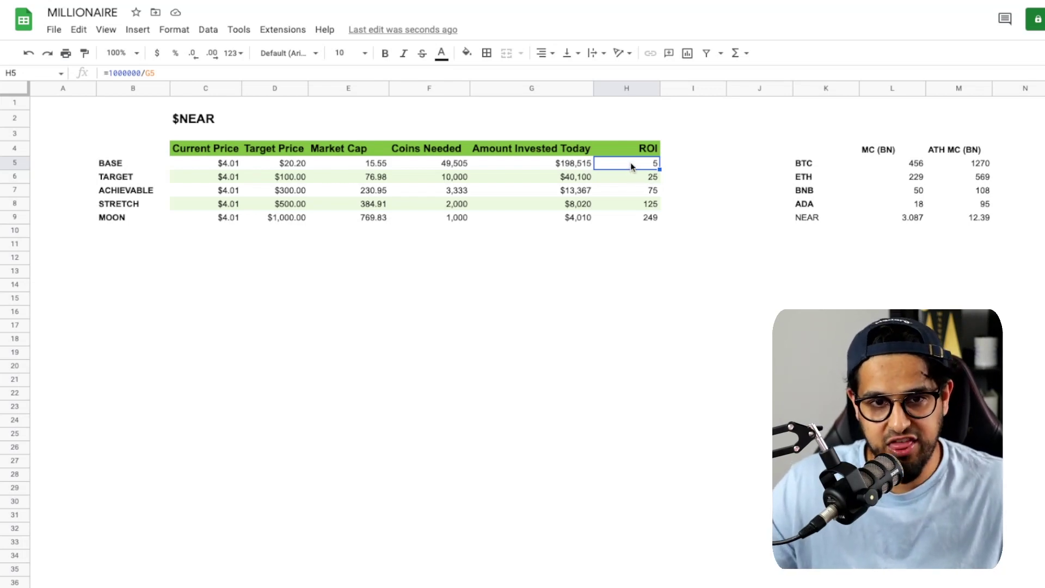
left_click_drag(631, 162, 247, 163)
left_click(479, 231)
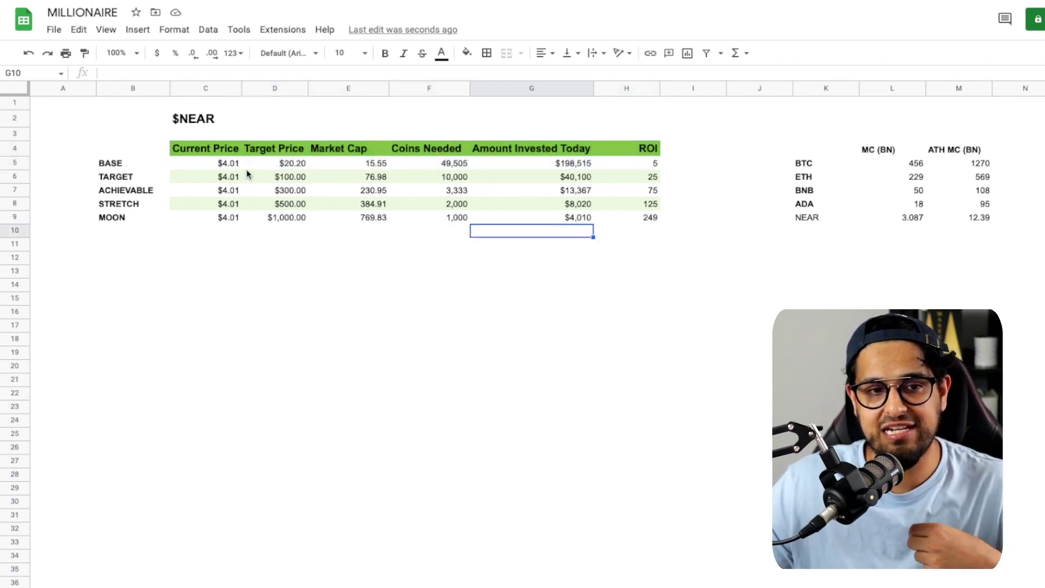
left_click_drag(218, 165, 373, 174)
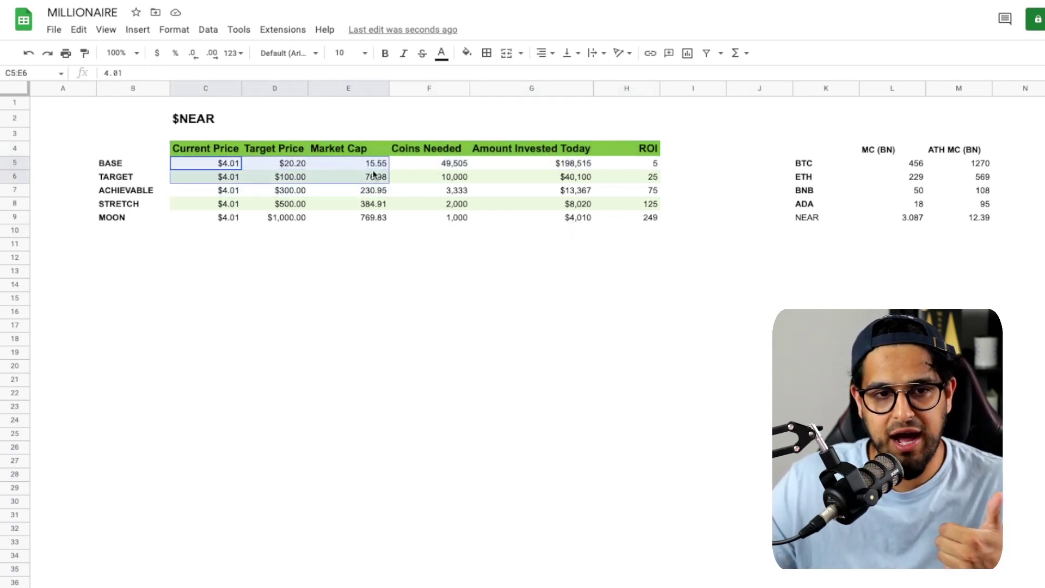
left_click(653, 166)
left_click_drag(652, 169, 653, 178)
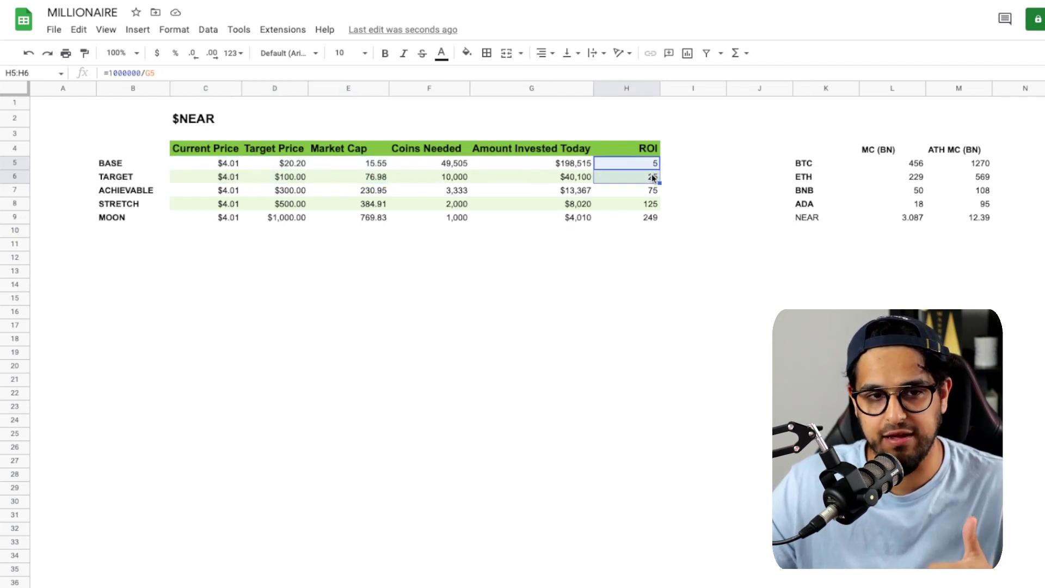
- Examine the TARGET row's target price, market cap, amount invested today and ROI, along with the Coins Needed column
left_click(300, 181)
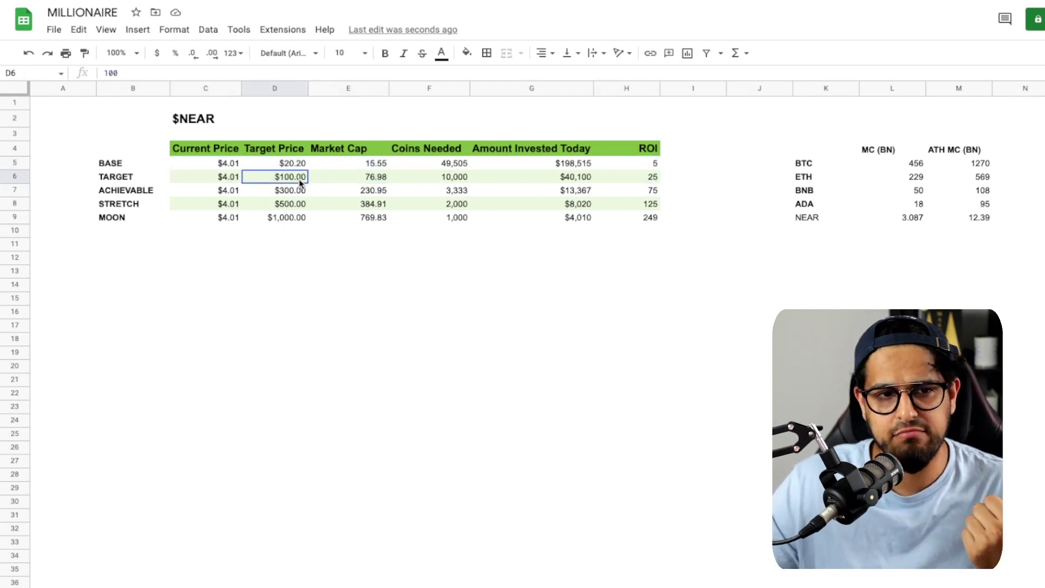
left_click(357, 177)
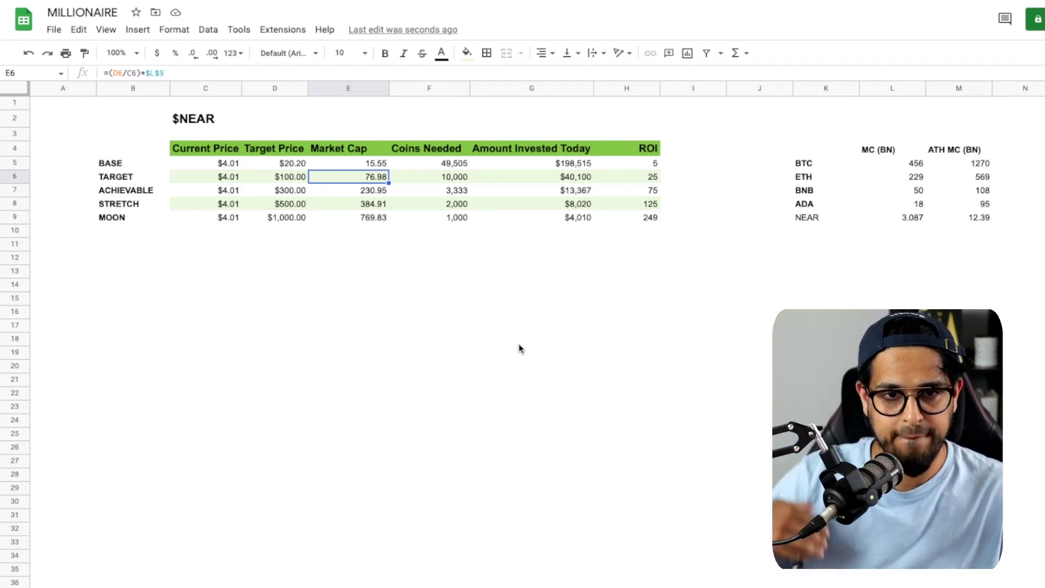
left_click(452, 176)
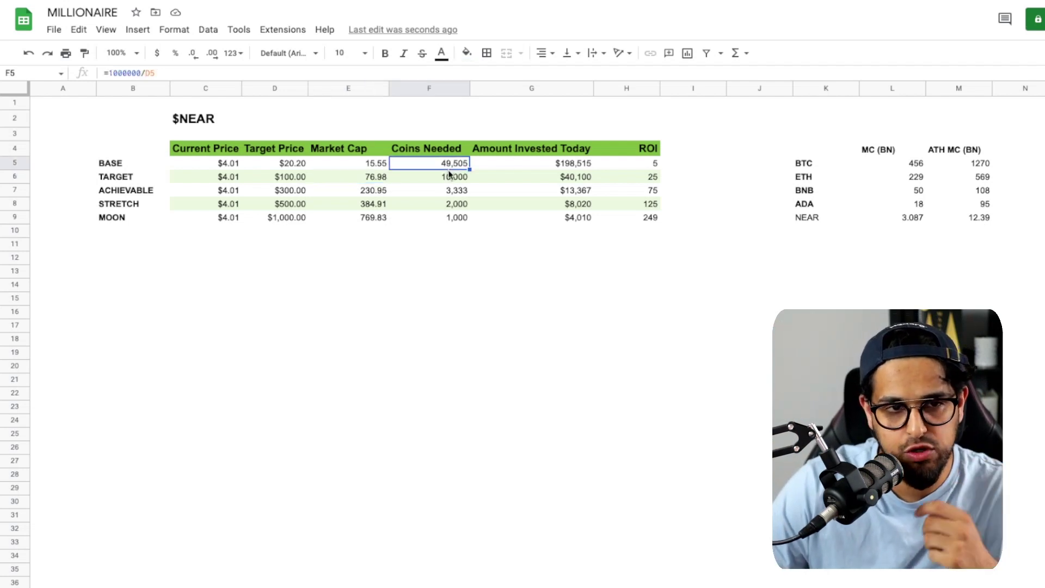
left_click(540, 179)
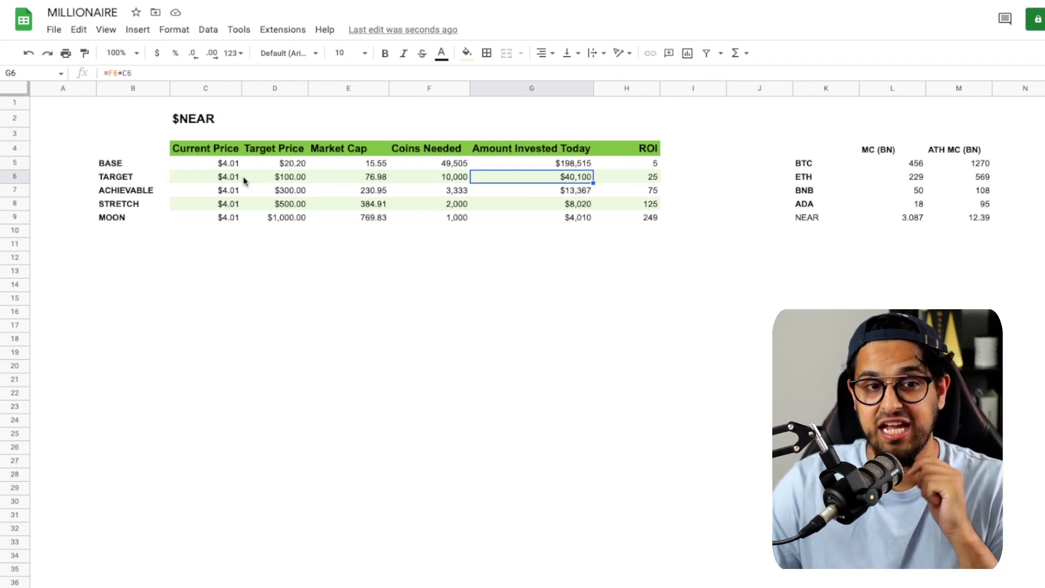
left_click(284, 182)
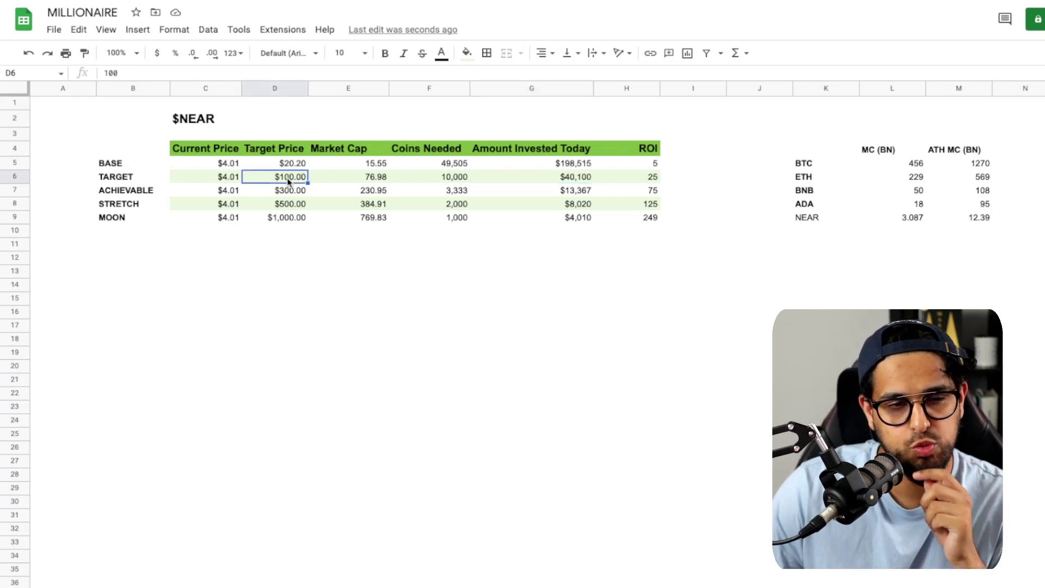
left_click(359, 180)
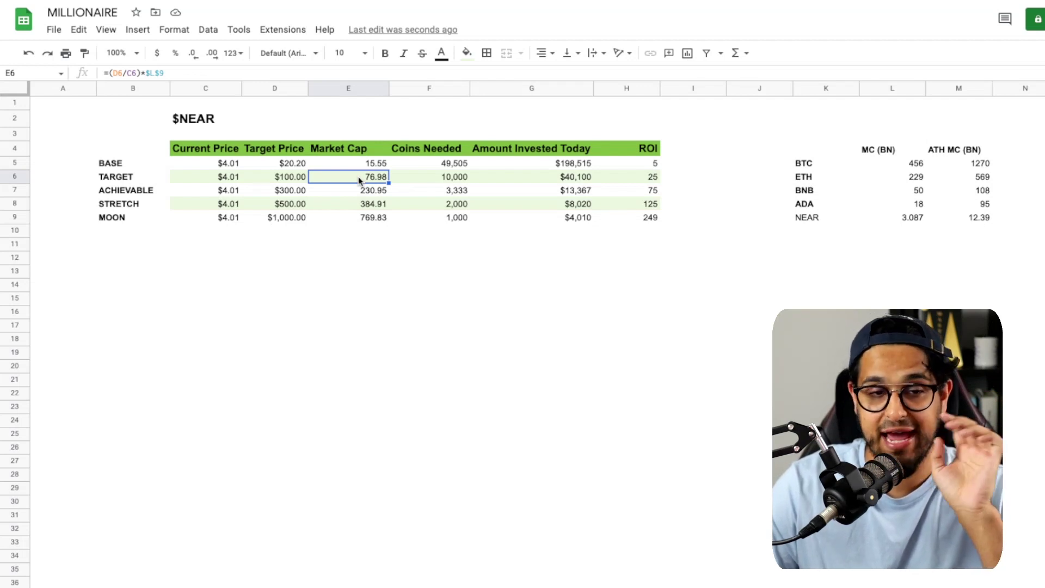
left_click(627, 180)
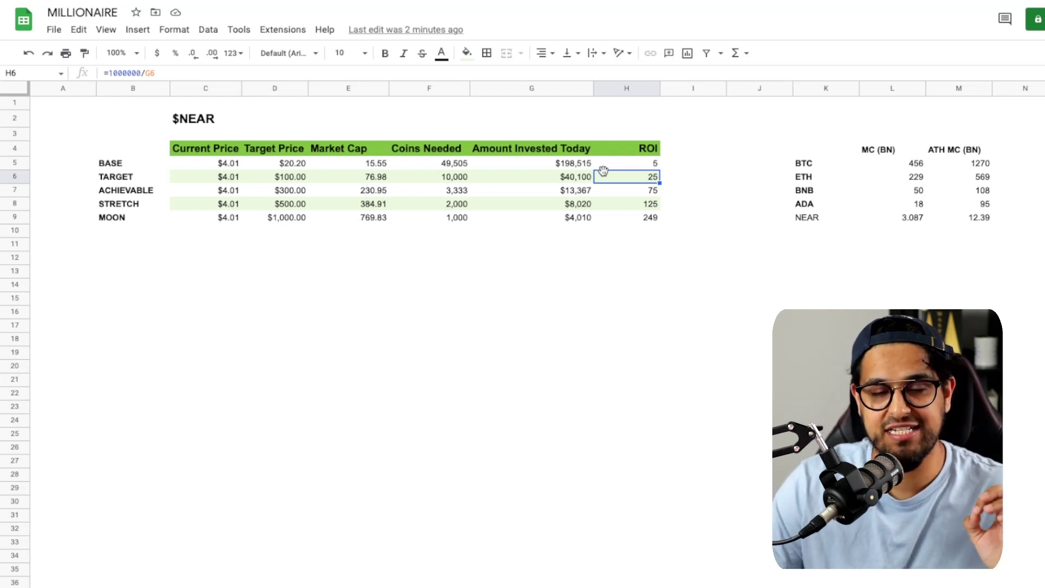
left_click(582, 181)
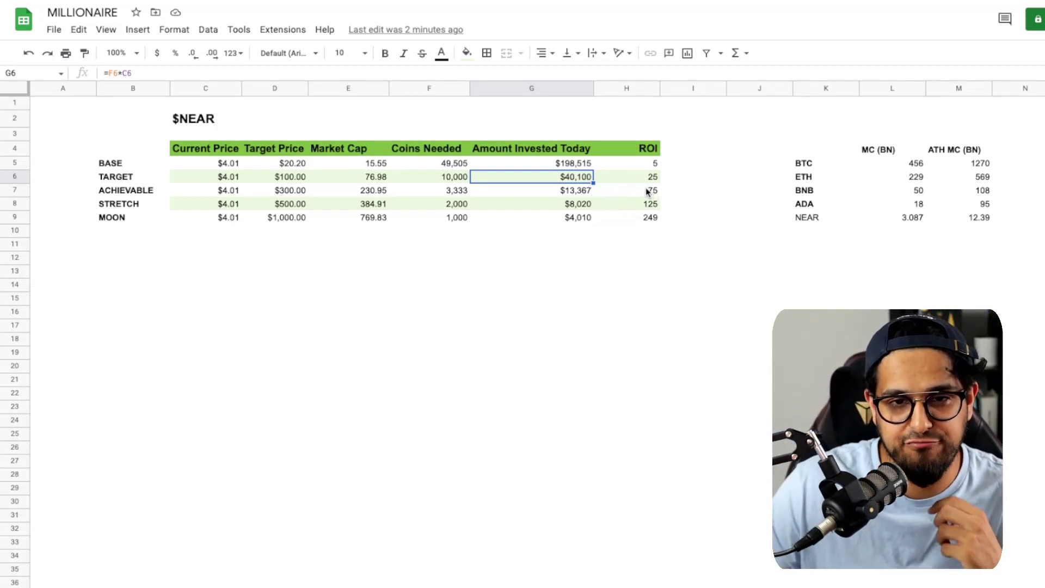
- Compare the target prices of the BASE and TARGET scenarios, and review the STRETCH and MOON rows up to ROI
left_click(298, 167)
left_click_drag(297, 167, 298, 183)
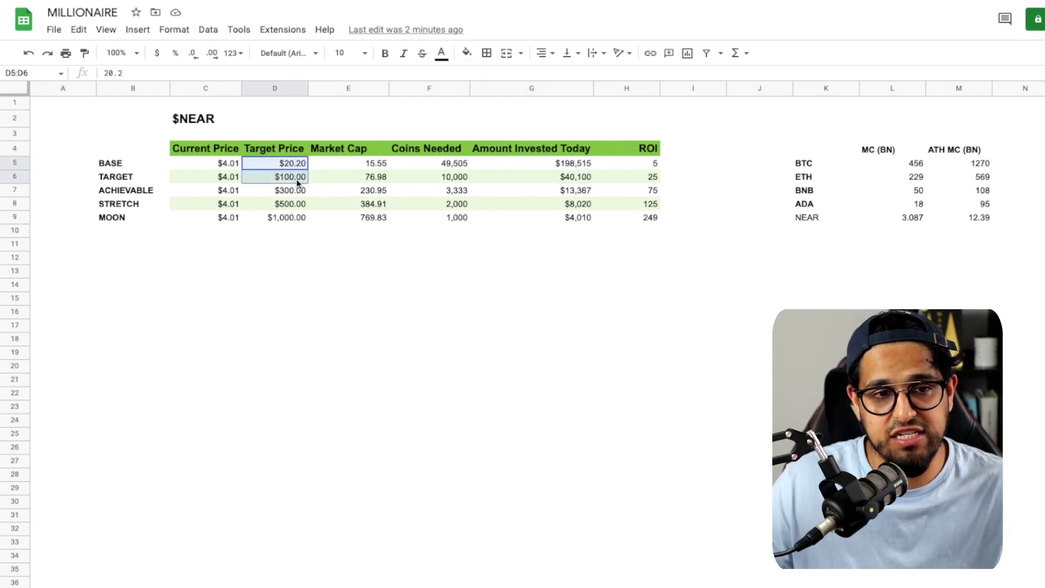
left_click_drag(298, 205, 633, 217)
- Review the ACHIEVABLE row's target price, market cap, coins needed, amount invested today and ROI, ending back at its market cap
left_click_drag(105, 192, 619, 194)
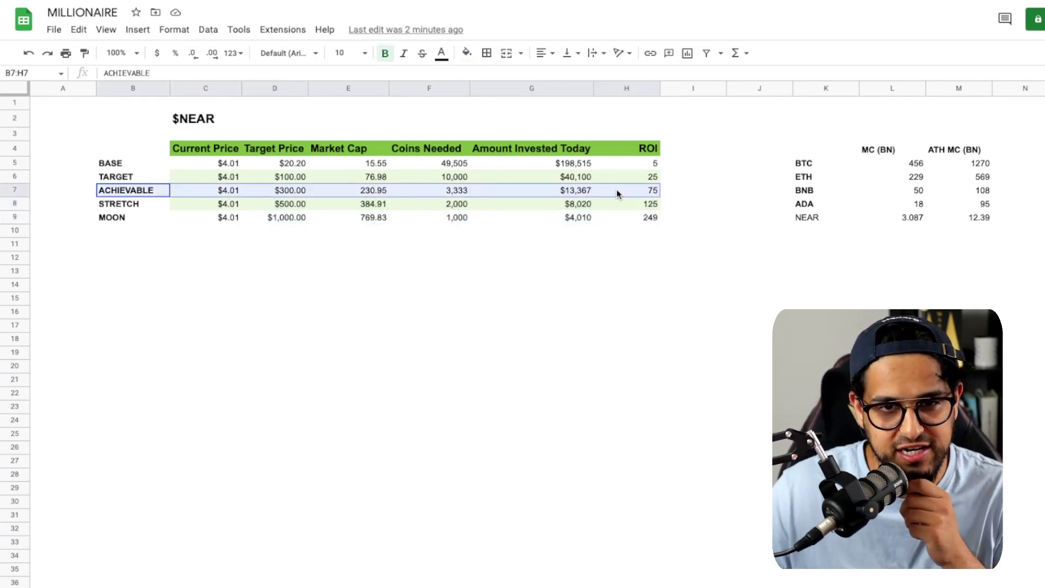
left_click(609, 256)
left_click(283, 194)
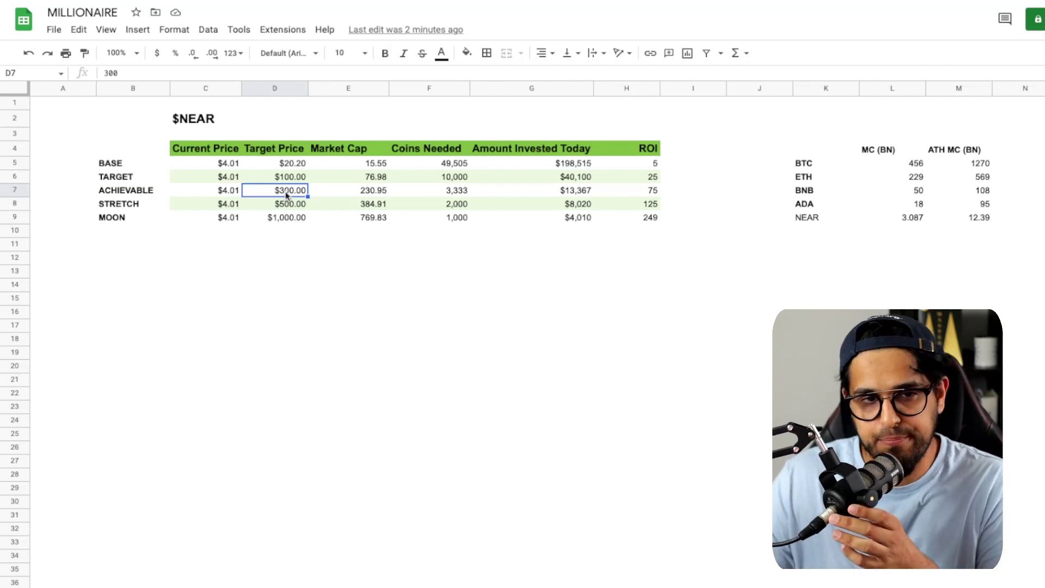
left_click(364, 196)
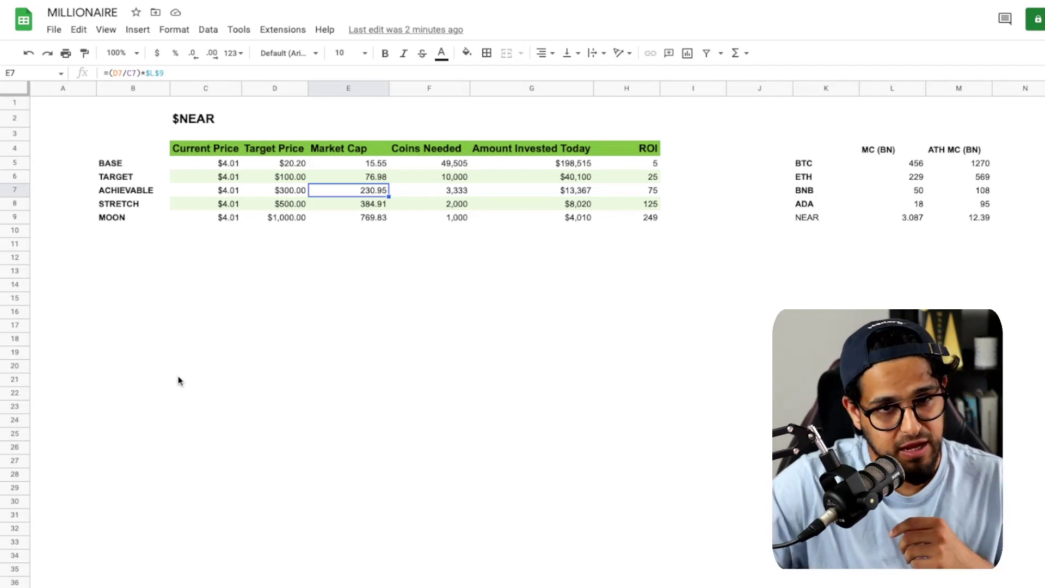
key("Right")
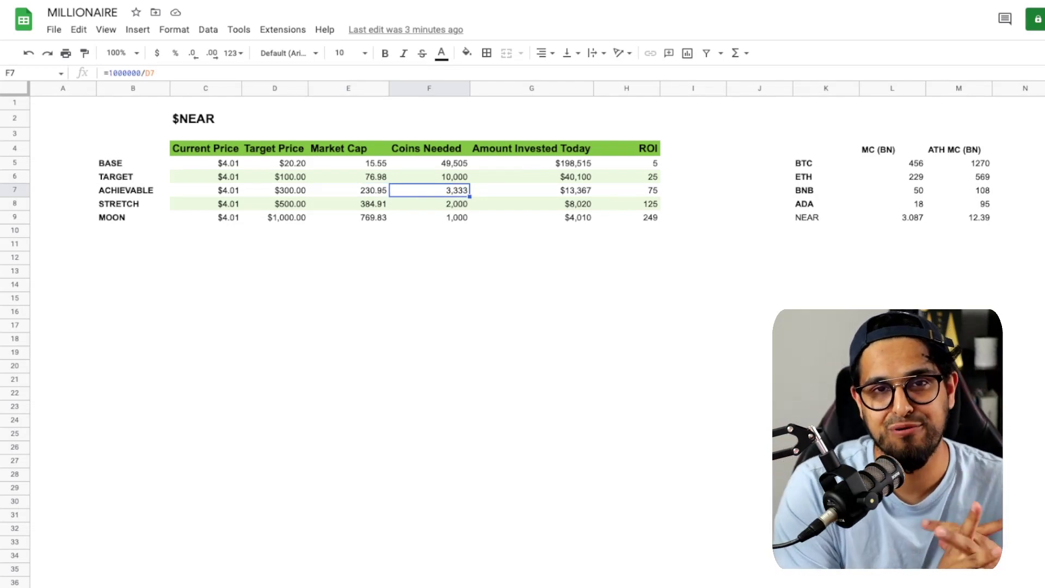
key("Right")
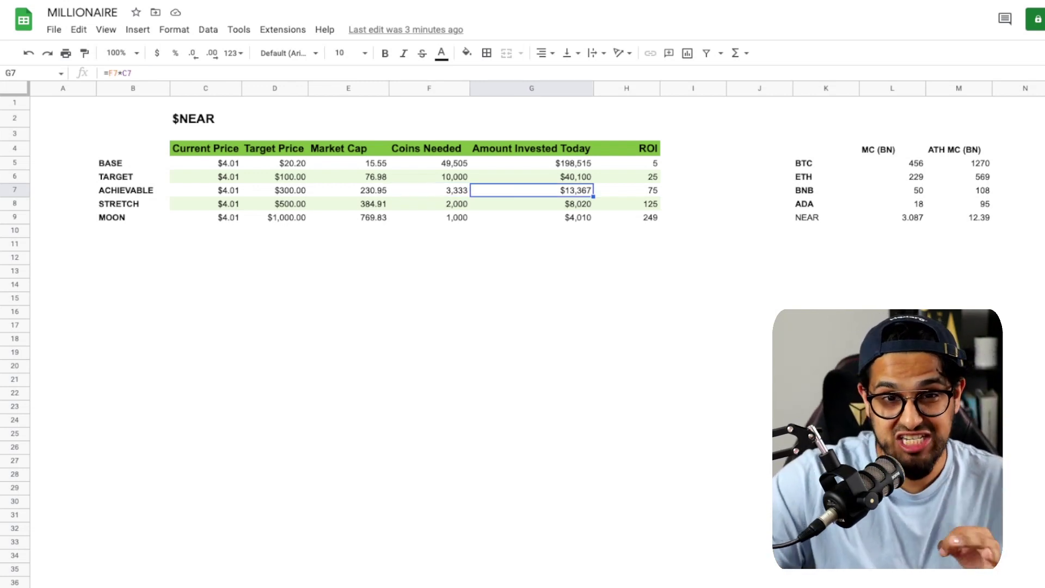
key("Right")
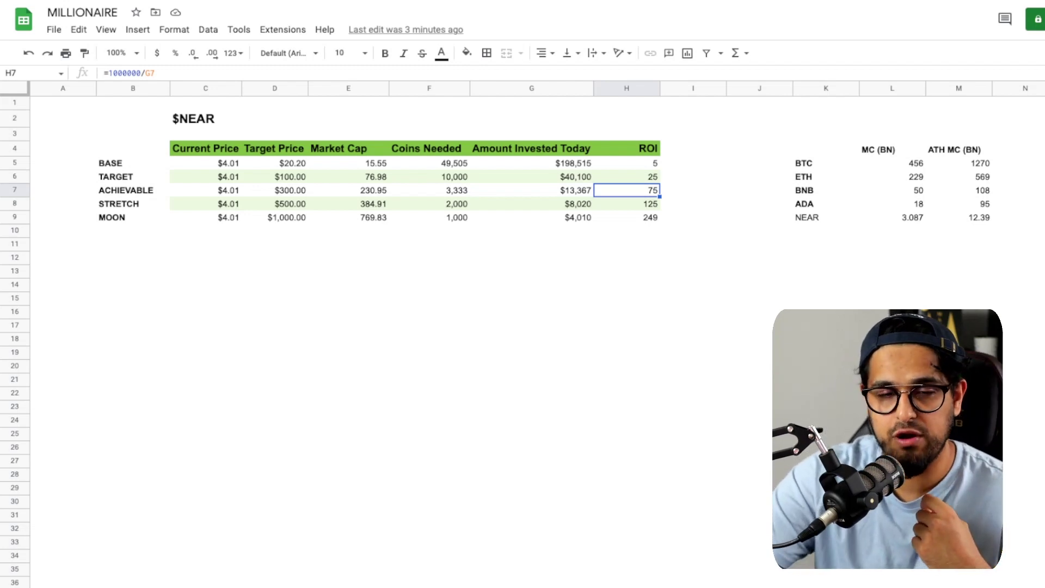
key("Left")
key("Left")
key("Left")
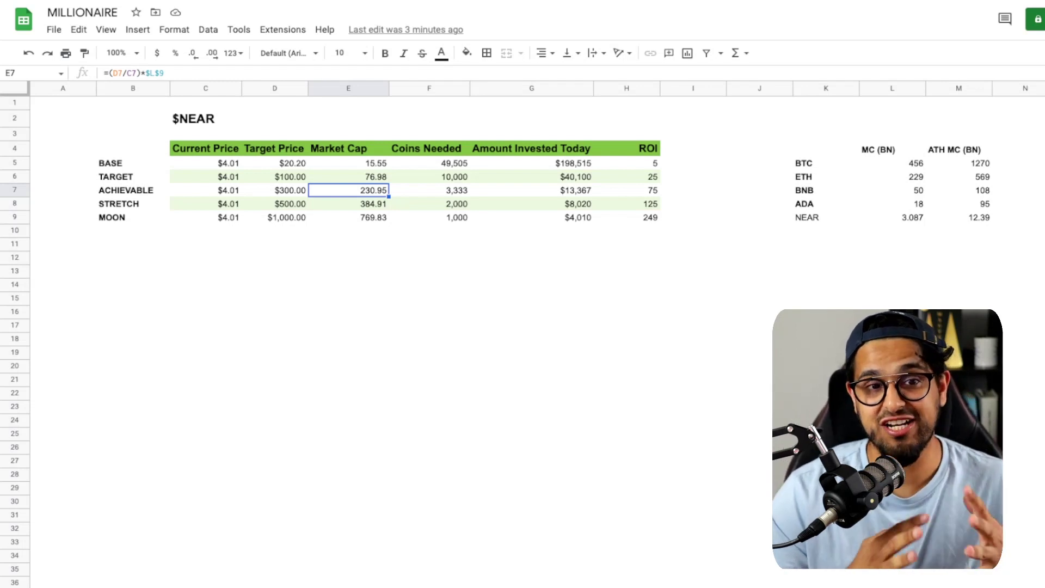
- Examine the STRETCH row's target price, market cap, coins needed, amount invested today and ROI
left_click(349, 204)
left_click(275, 203)
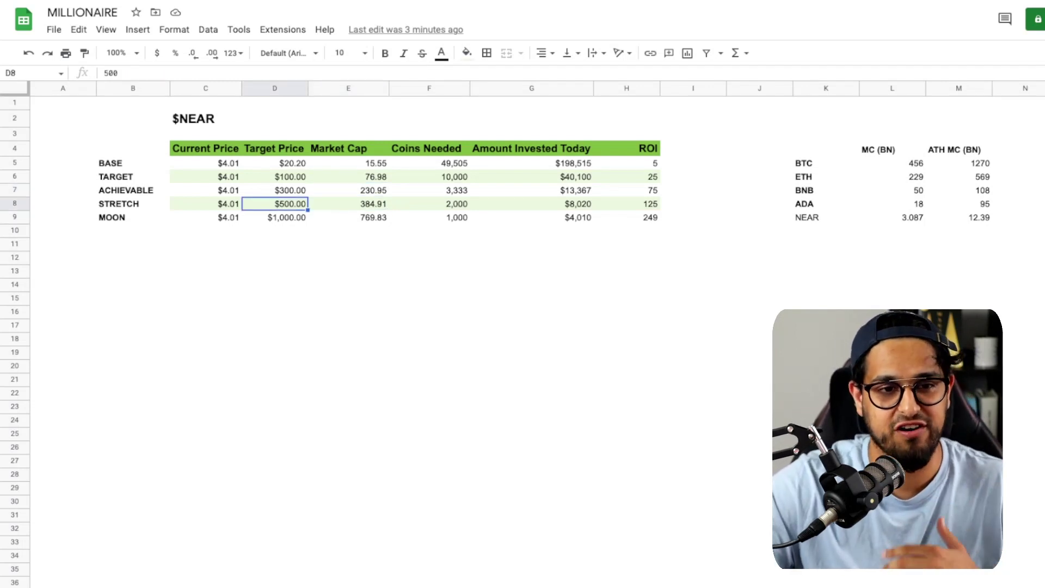
left_click(348, 204)
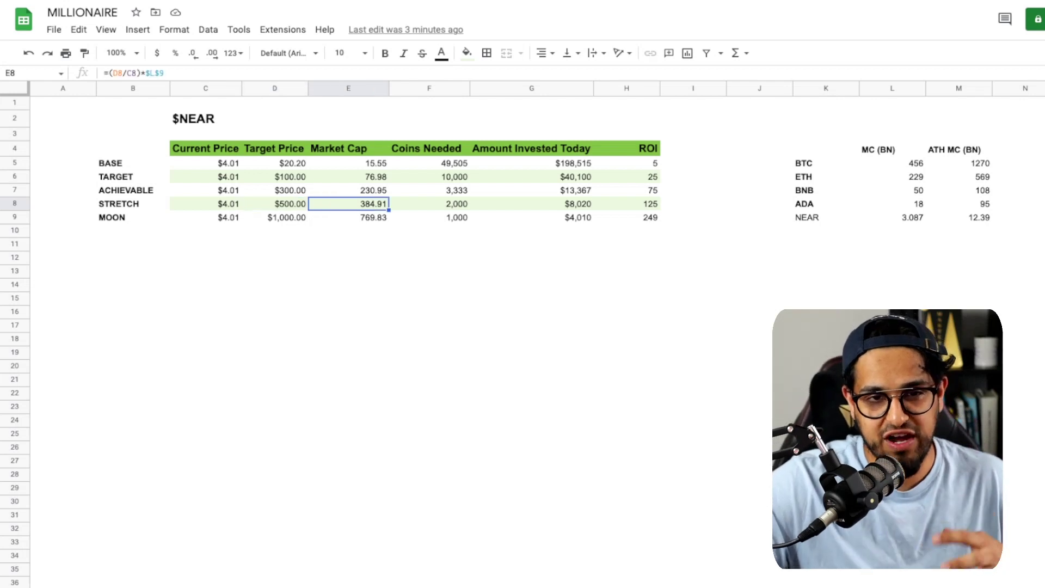
left_click(532, 204)
left_click(429, 204)
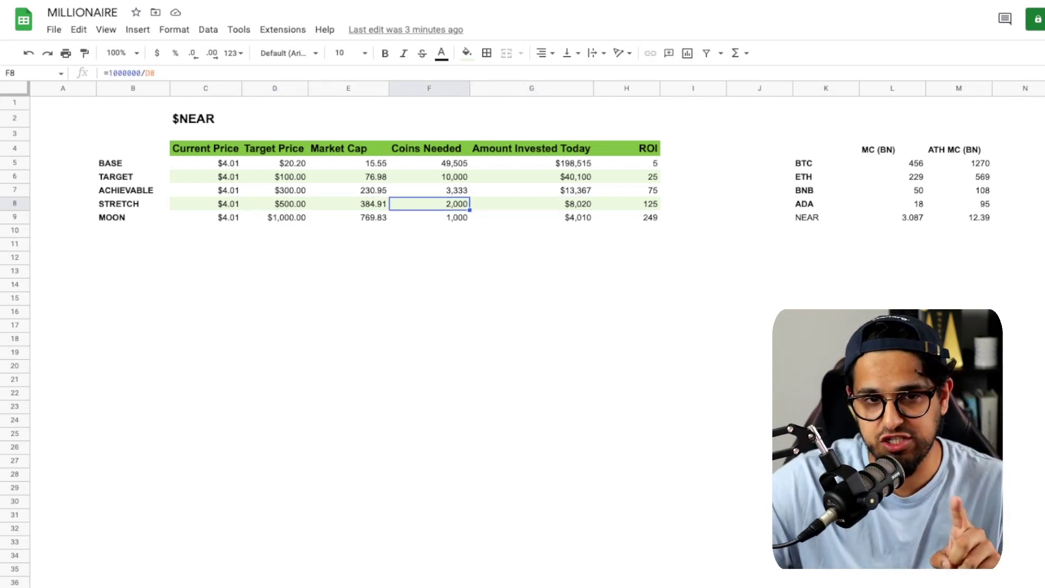
left_click(532, 204)
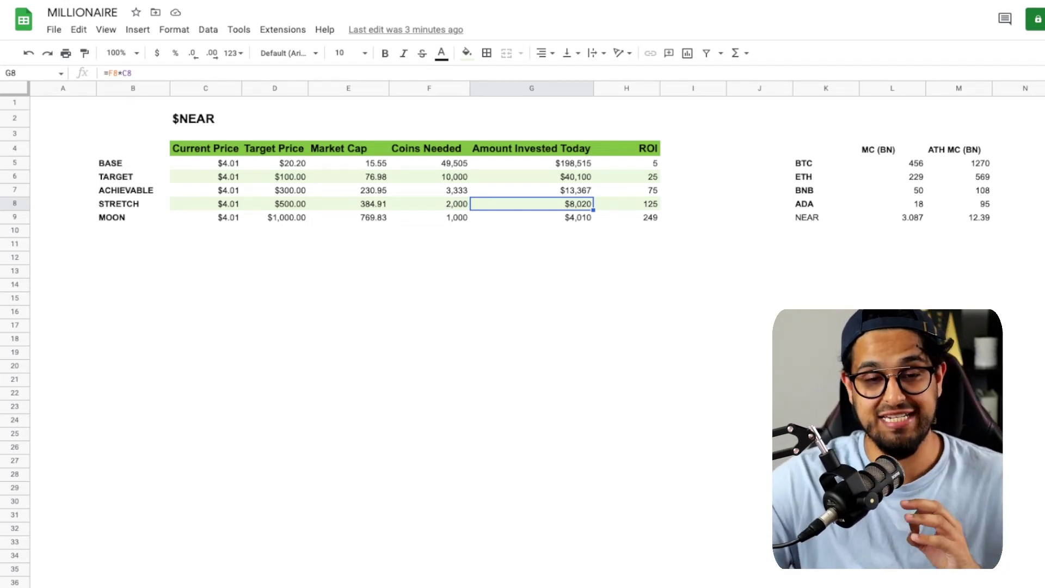
left_click(627, 204)
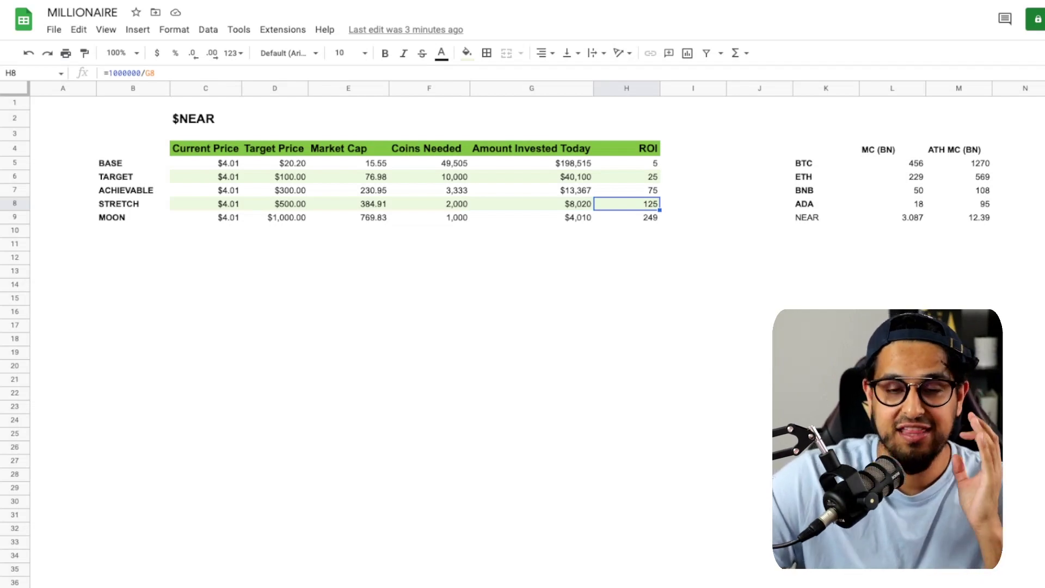
left_click(532, 204)
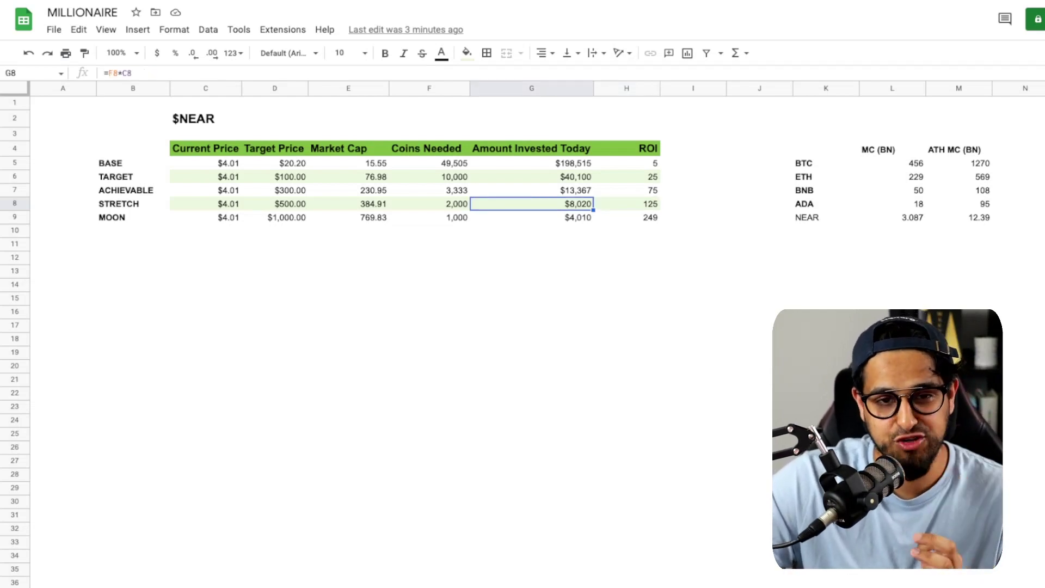
- Examine the MOON row's target price, coins needed, amount invested today and ROI
left_click(532, 217)
left_click(532, 230)
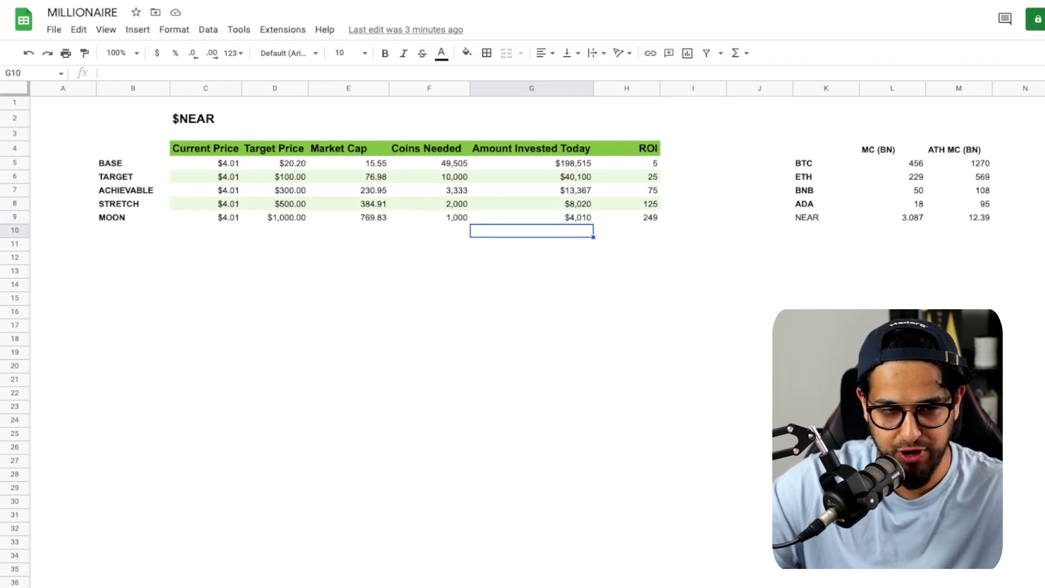
left_click(532, 217)
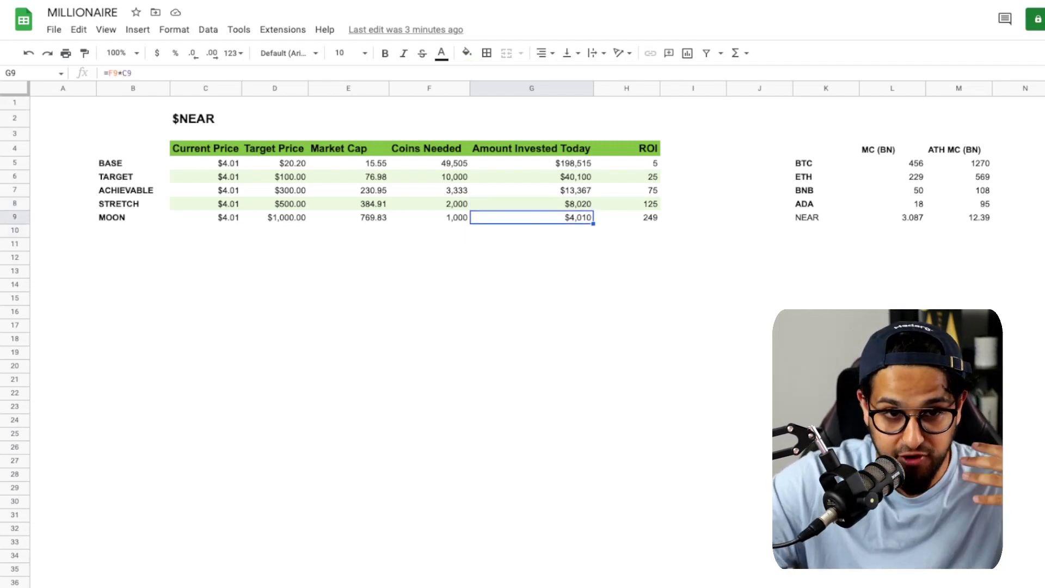
key("Left")
key("Left")
key("Left")
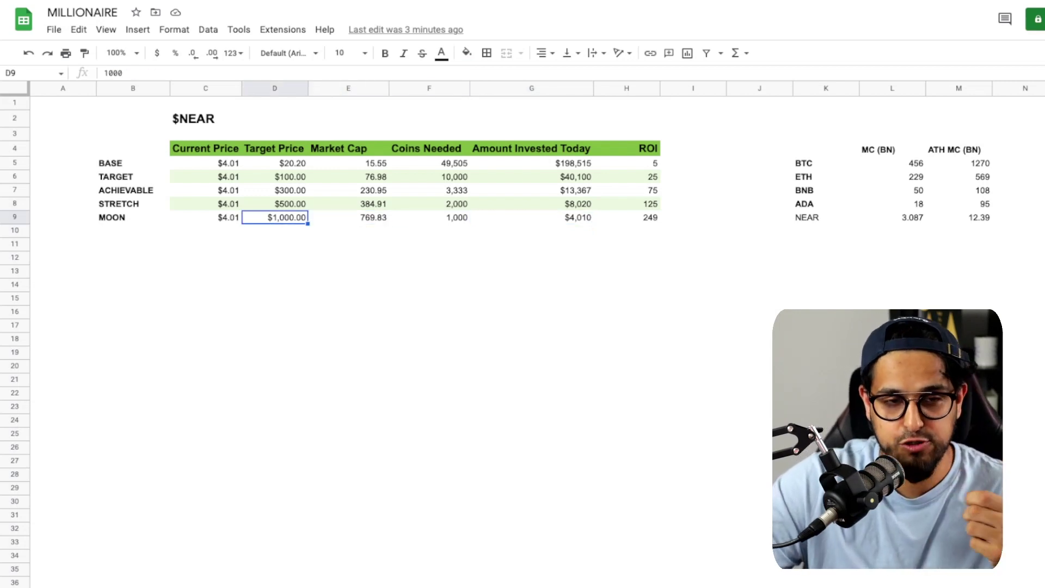
key("Right")
key("Right")
key("Right")
key("Left")
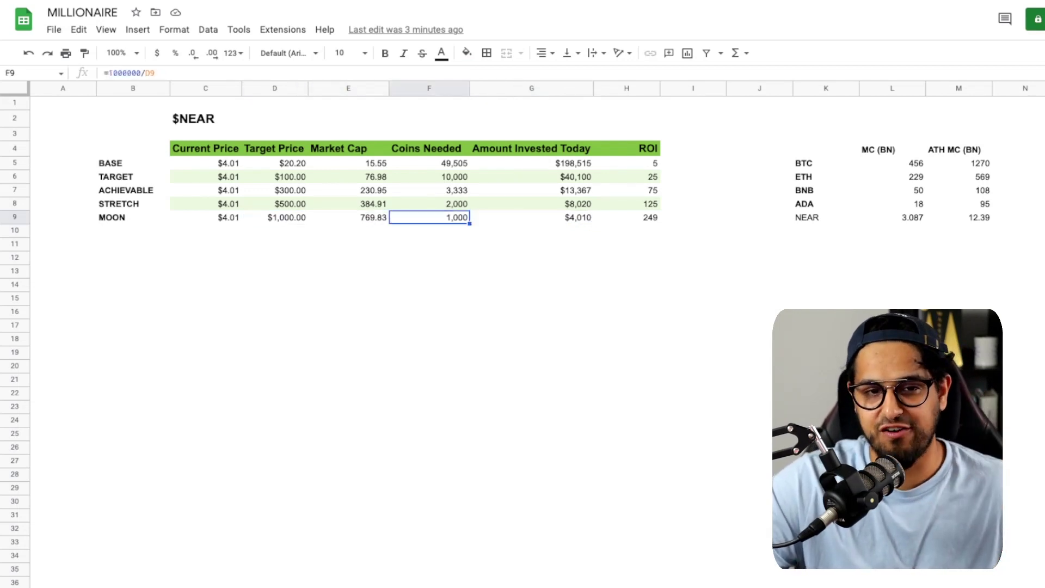
key("Right")
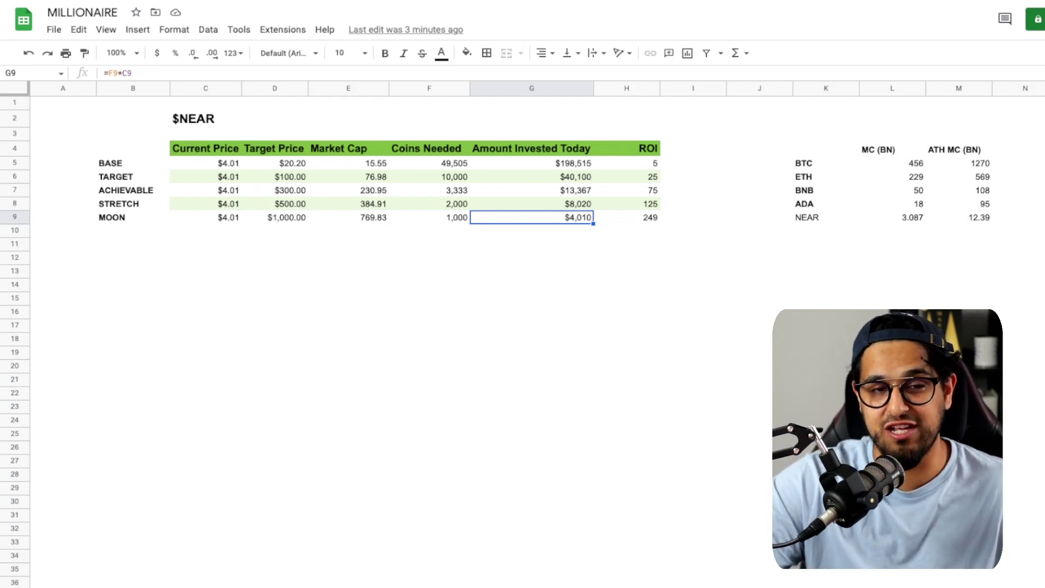
key("Right")
key("Right")
key("Left")
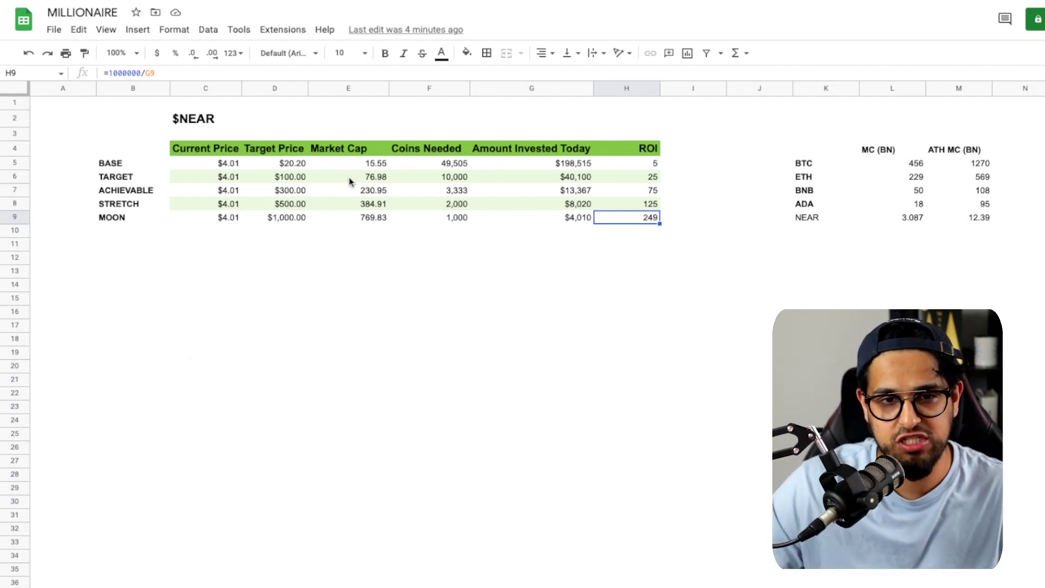
- Compare the amounts invested today for TARGET, ACHIEVABLE and MOON, and the ROI figures from BASE down to MOON
left_click_drag(539, 180, 551, 198)
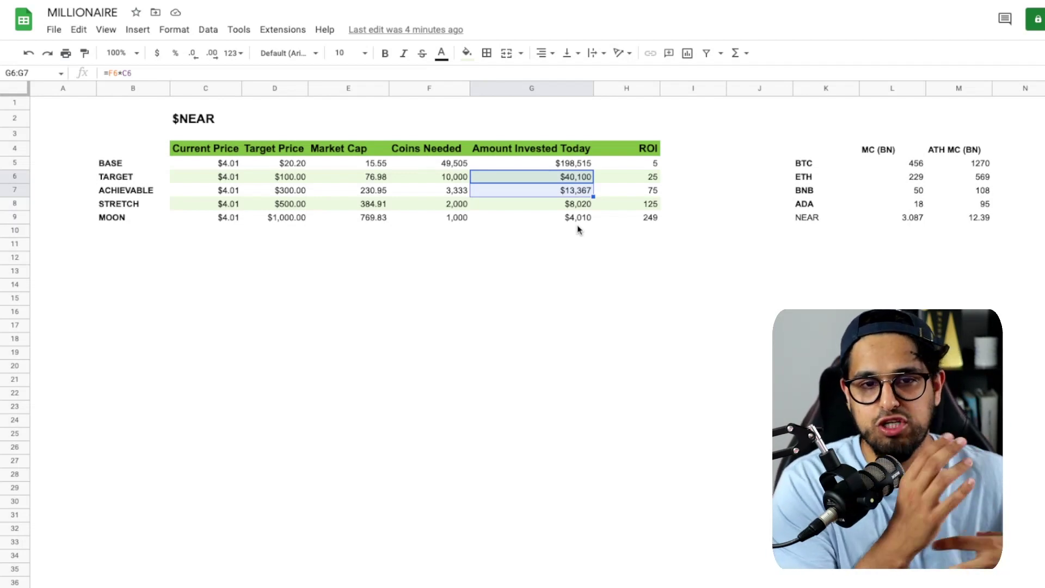
left_click(645, 166)
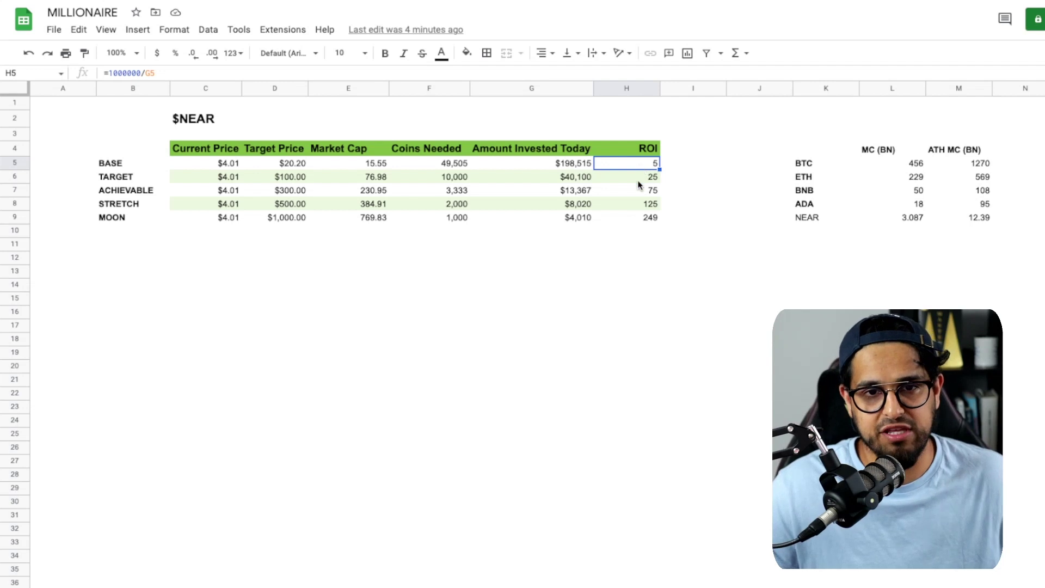
left_click(639, 181)
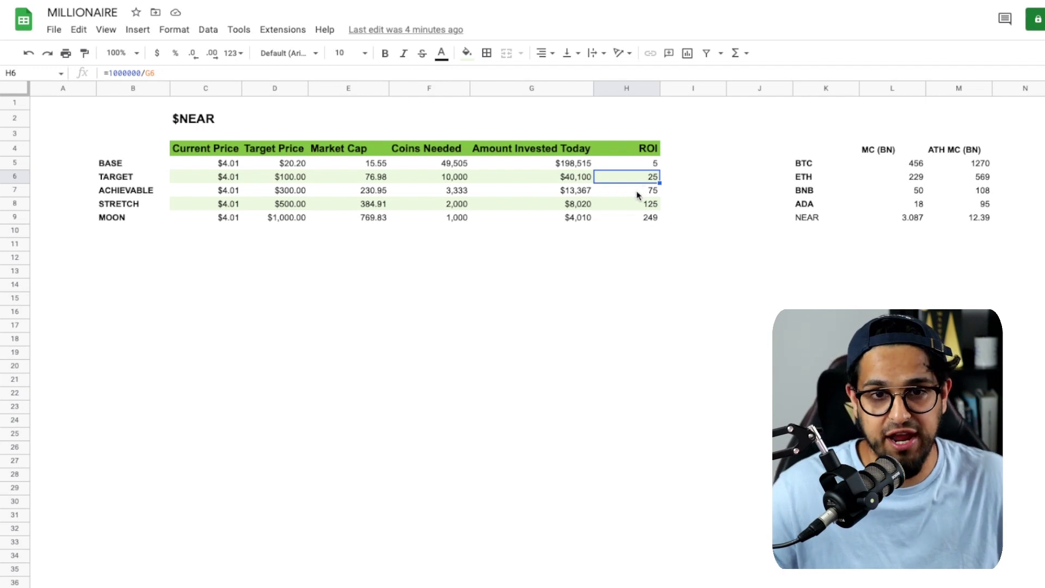
left_click(636, 189)
left_click(581, 217)
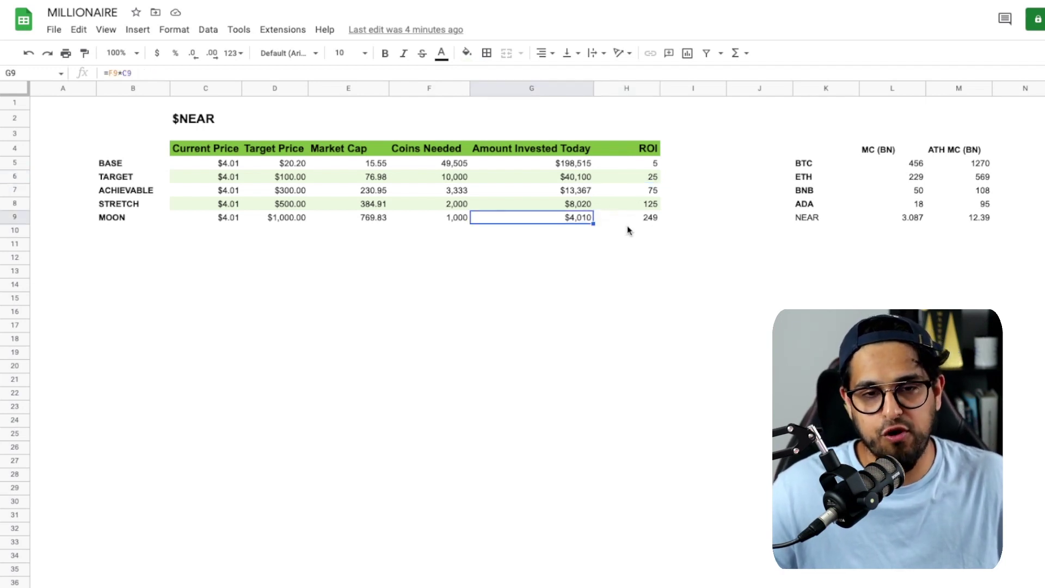
left_click_drag(624, 223, 538, 223)
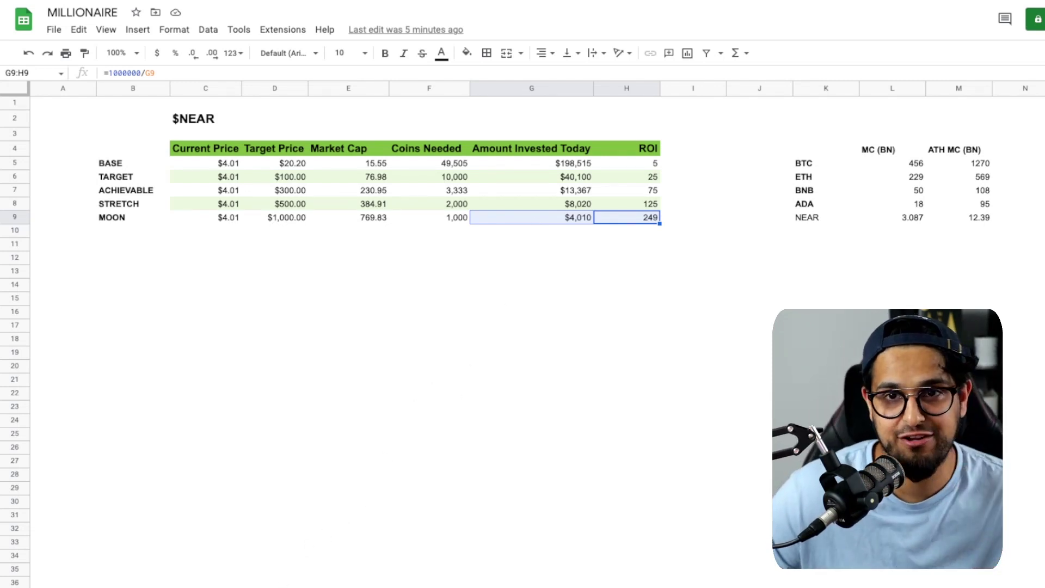
- Glance at the DCA sheet, and return to the $NEAR table to check the BASE and TARGET target prices
key("ctrl+shift+Page_Down")
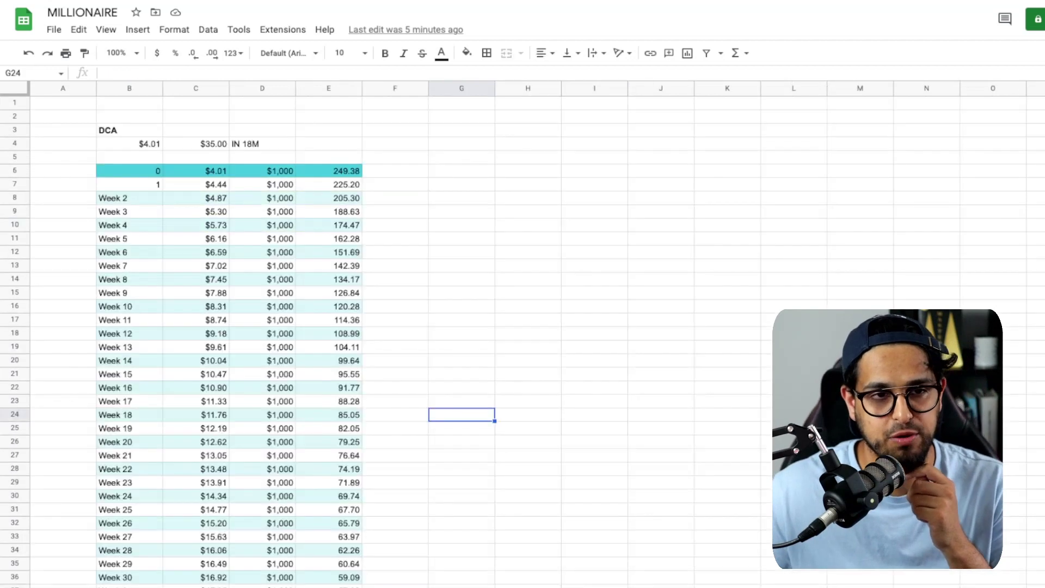
key("ctrl+shift+Page_Up")
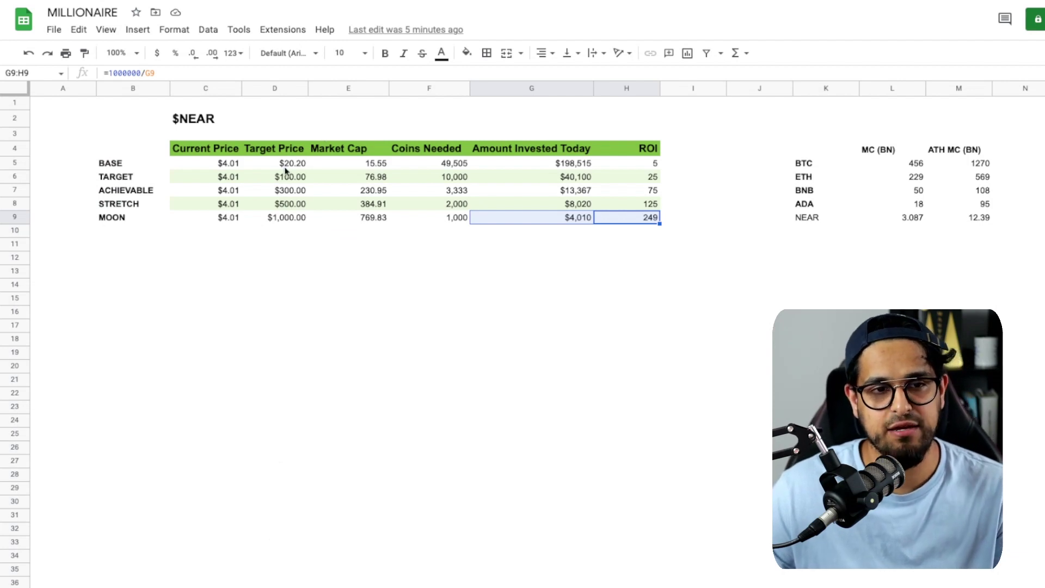
left_click_drag(290, 167, 289, 177)
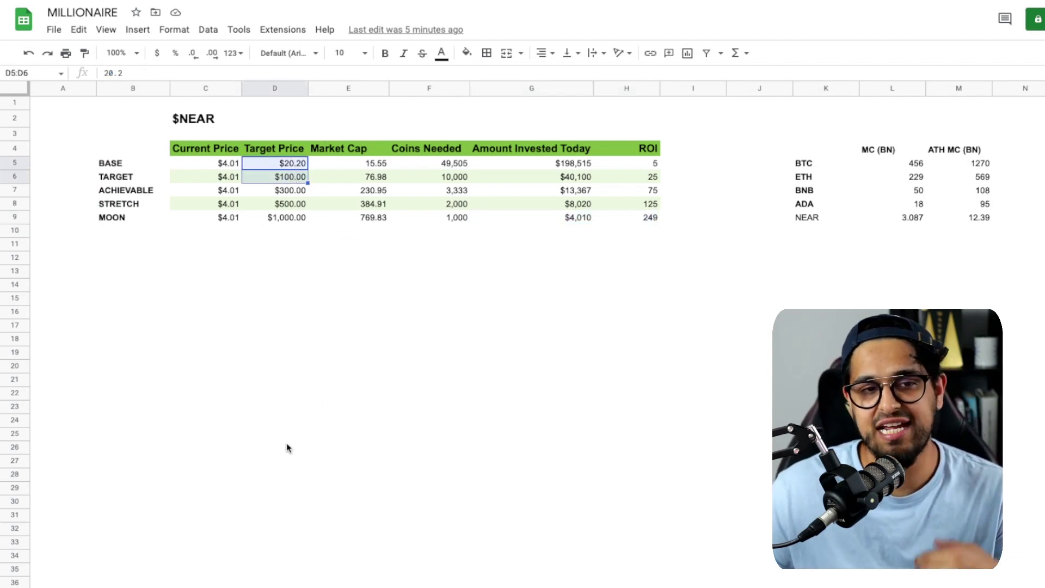
- Go to the DCA sheet and review its starting price, end price and time frame in row 4
key("ctrl+shift+Page_Down")
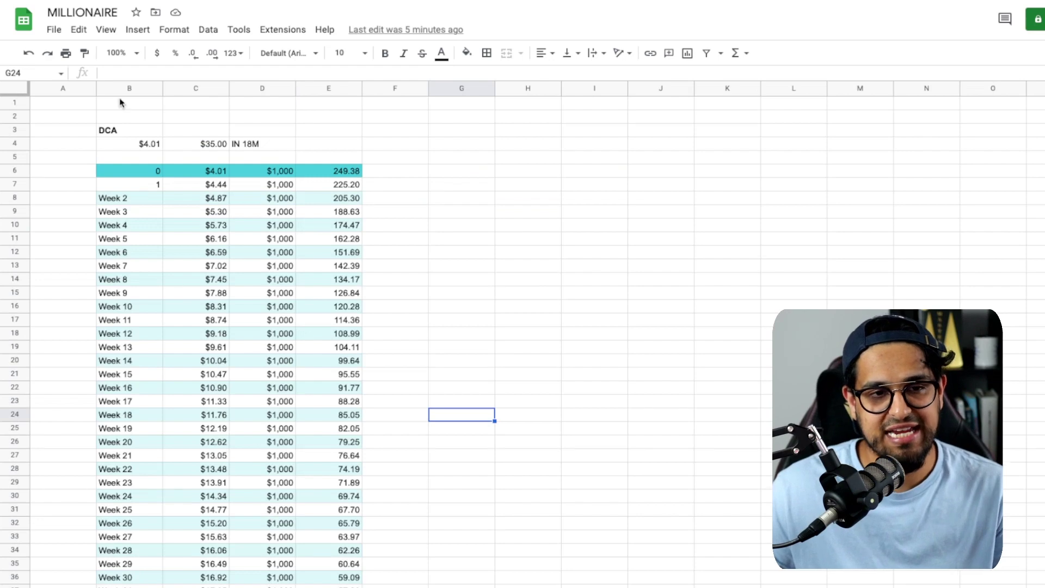
left_click_drag(157, 146, 196, 149)
left_click(364, 160)
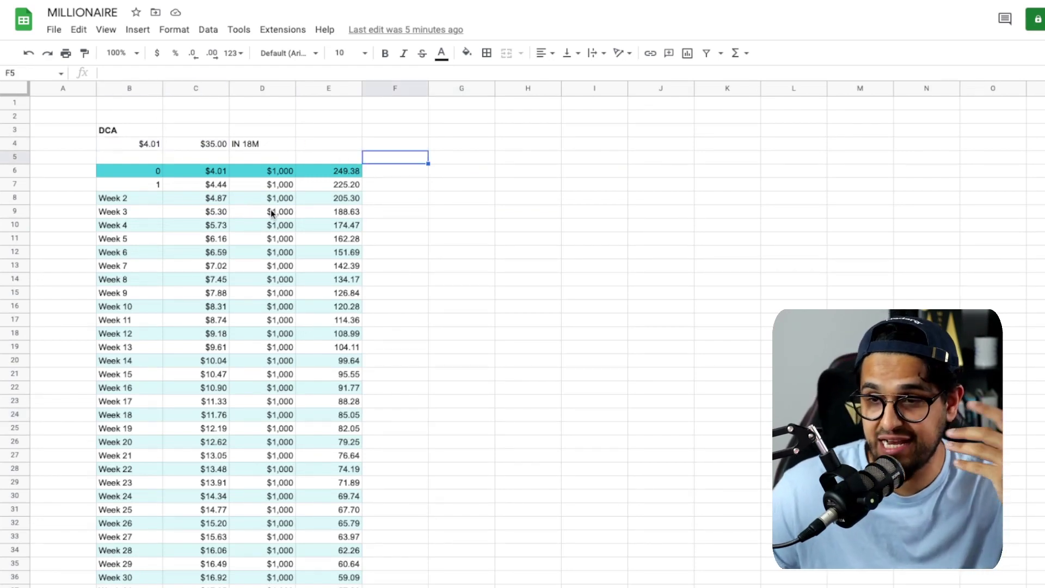
left_click(157, 145)
left_click(212, 146)
left_click(246, 145)
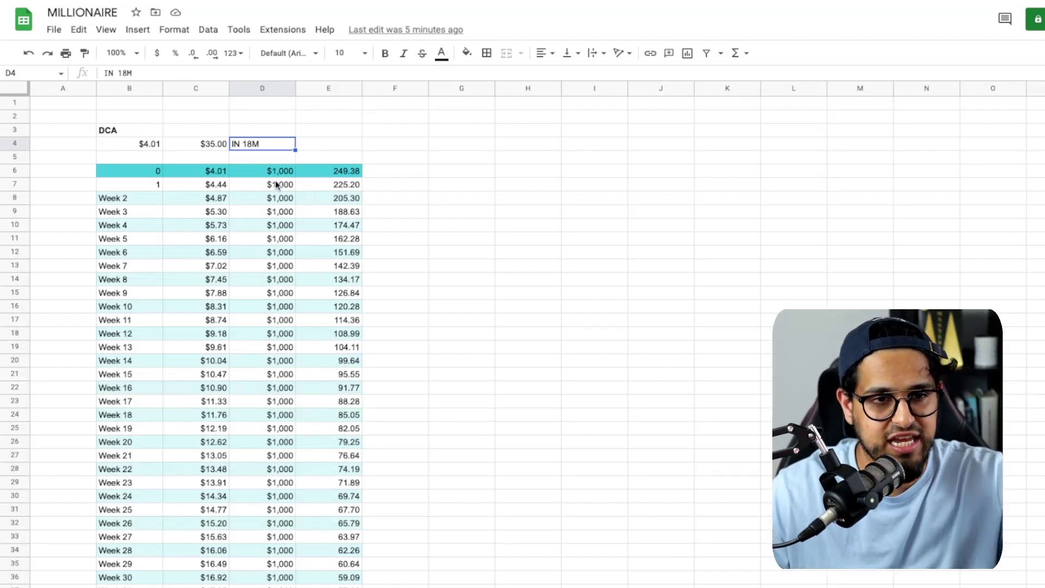
- Review the weekly investment amounts in column D through Week 72 and inspect their total in row 79
left_click_drag(276, 172, 285, 444)
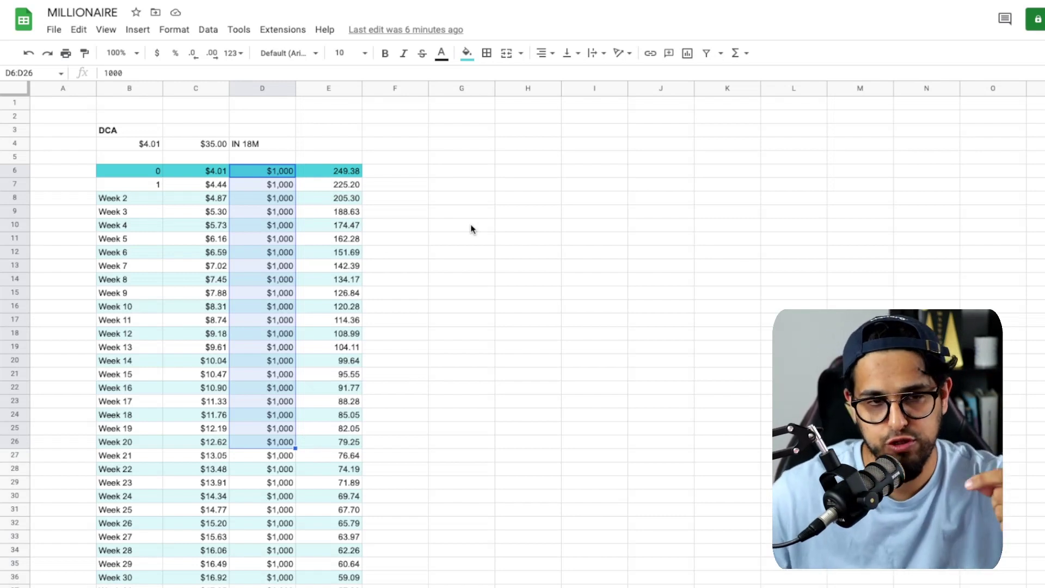
scroll(426, 352, "down", 13)
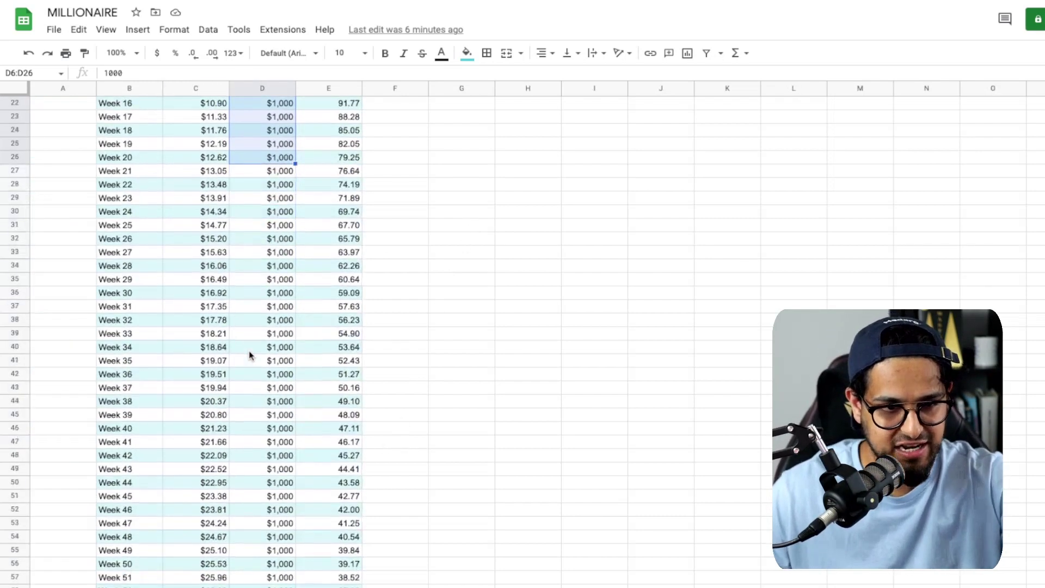
scroll(249, 379, "down", 5)
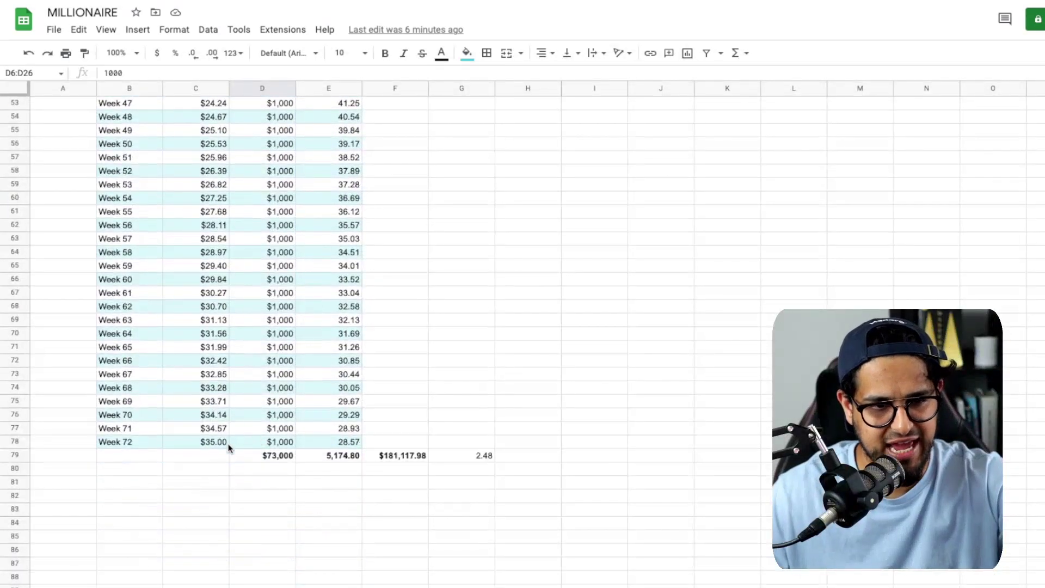
left_click(277, 460)
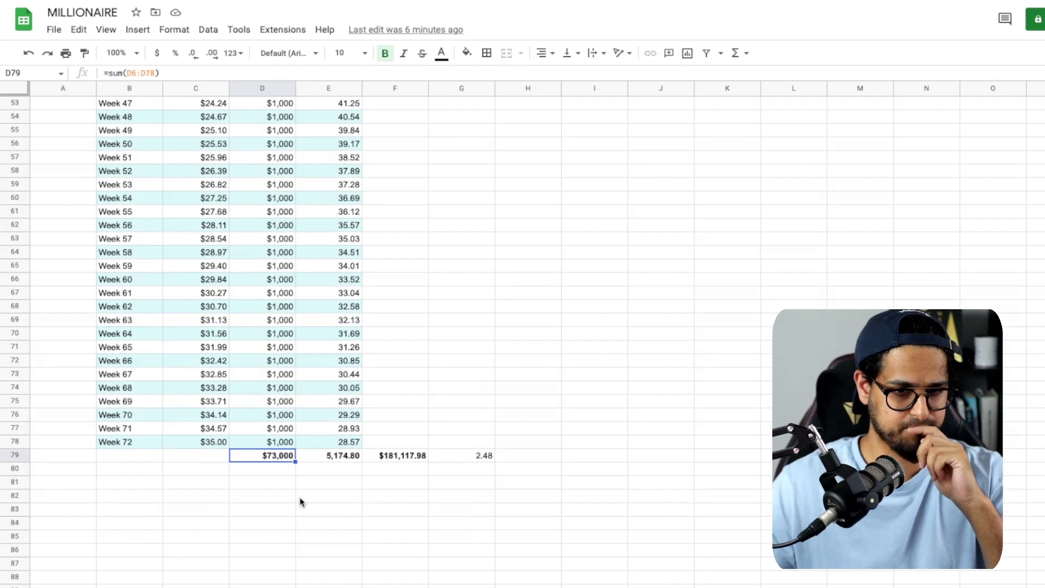
- Inspect the first DCA plan's coin total, final value and return multiple in E79:G79, then select the totals D79:G79
left_click(323, 461)
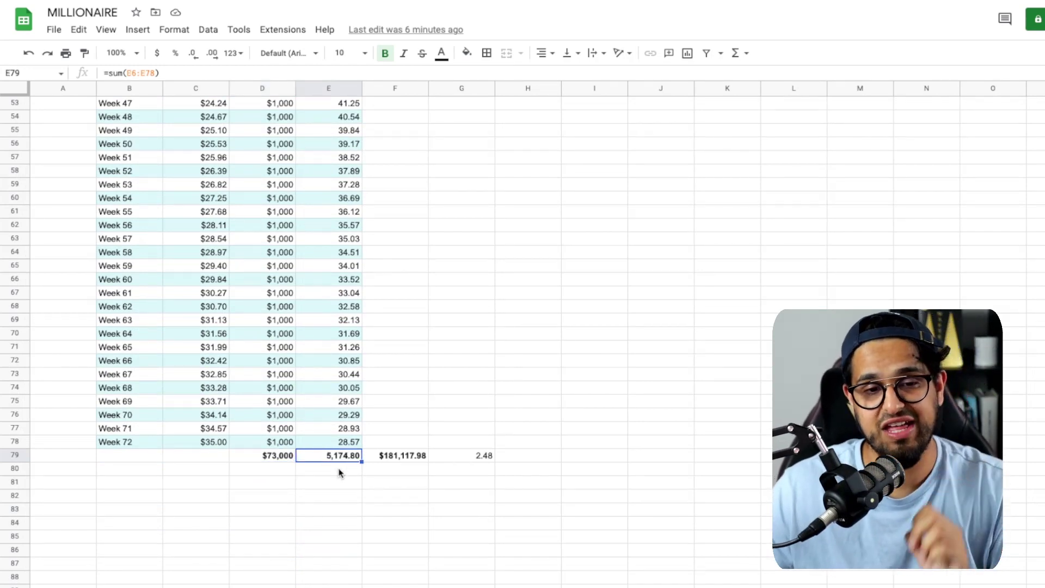
left_click(394, 458)
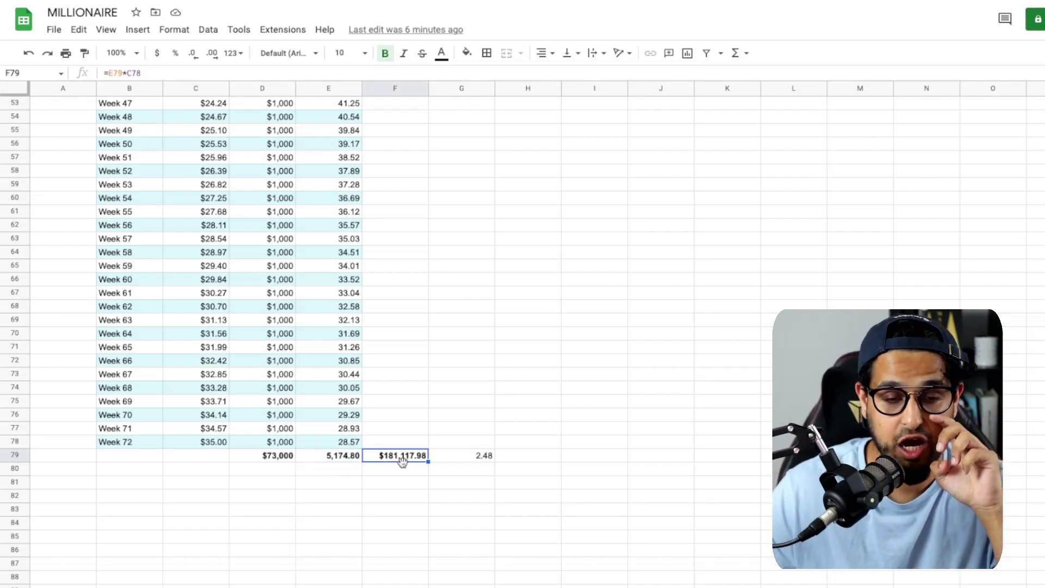
left_click(479, 456)
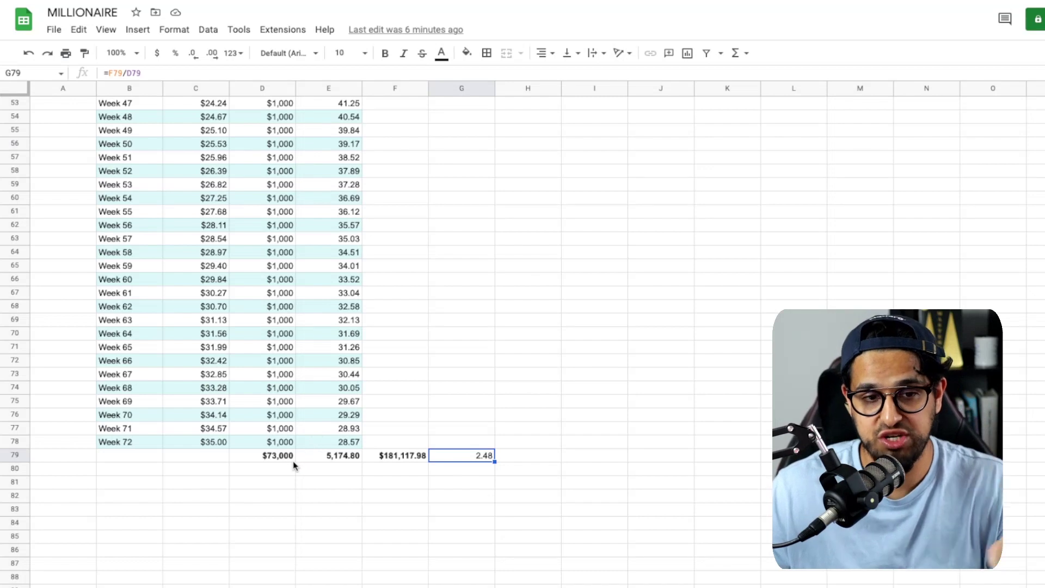
left_click_drag(290, 457, 456, 459)
- Go to the second DCA plan in columns R to U and highlight its weekly investments through Week 24, T6:T30
scroll(460, 460, "right", 5)
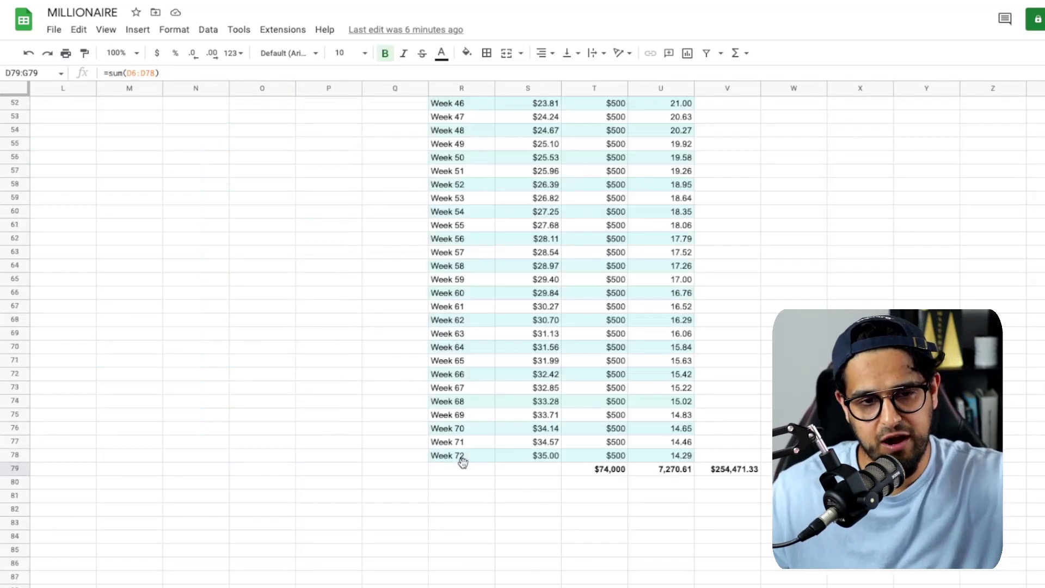
scroll(461, 462, "up", 10)
scroll(463, 467, "right", 2)
scroll(464, 467, "down", 1)
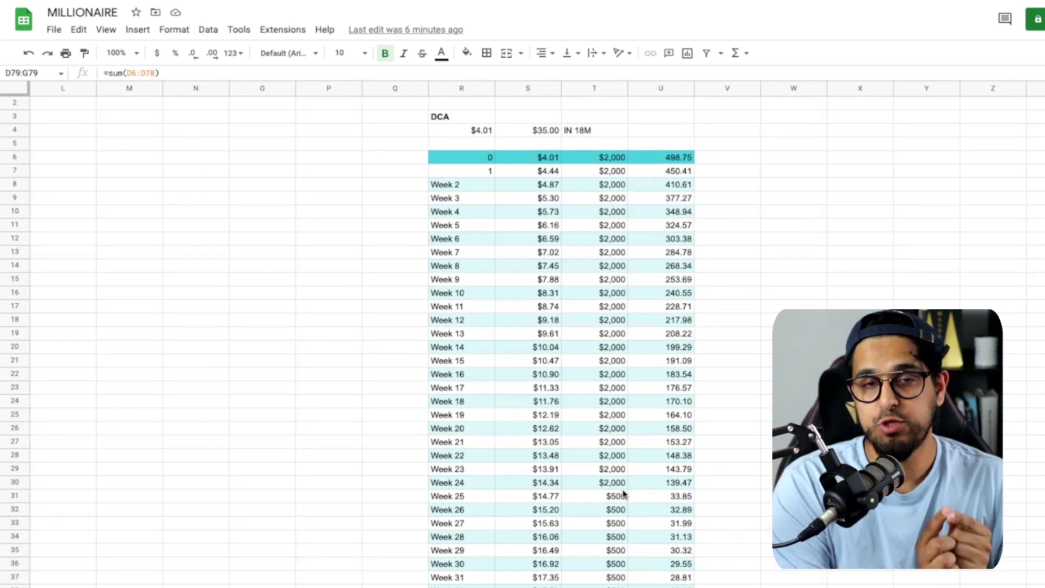
scroll(624, 494, "up", 1)
scroll(624, 493, "down", 2)
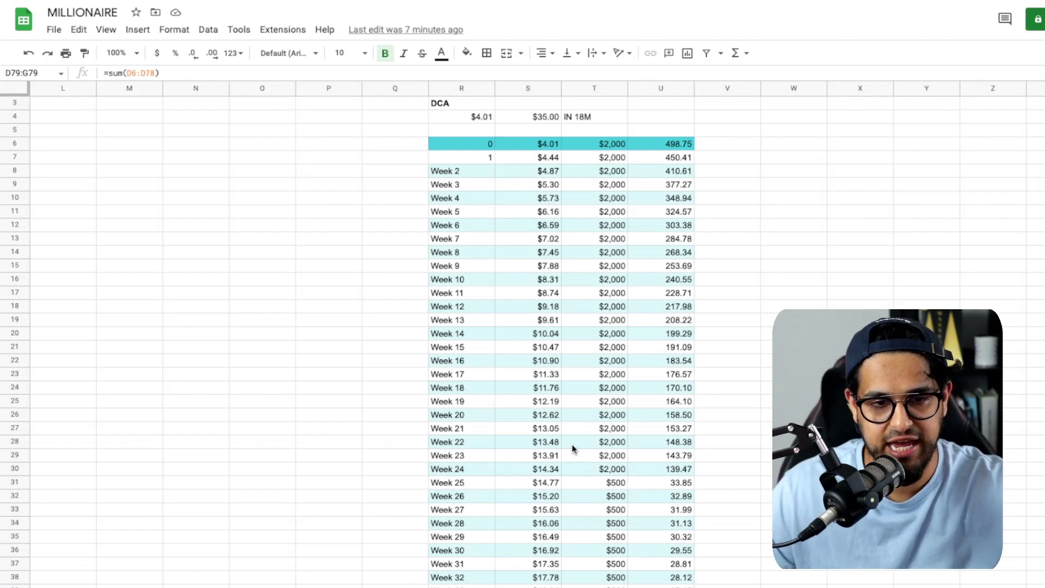
left_click(596, 470)
left_click_drag(596, 466, 600, 147)
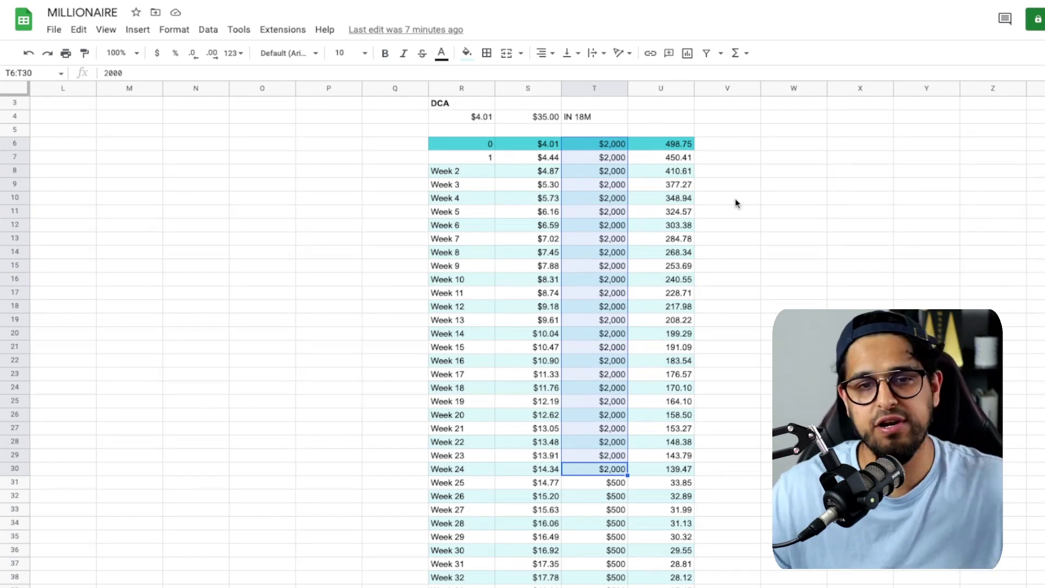
- Review the second plan's weekly investments from Week 25 to Week 72 and inspect their total in T79
scroll(619, 570, "down", 3)
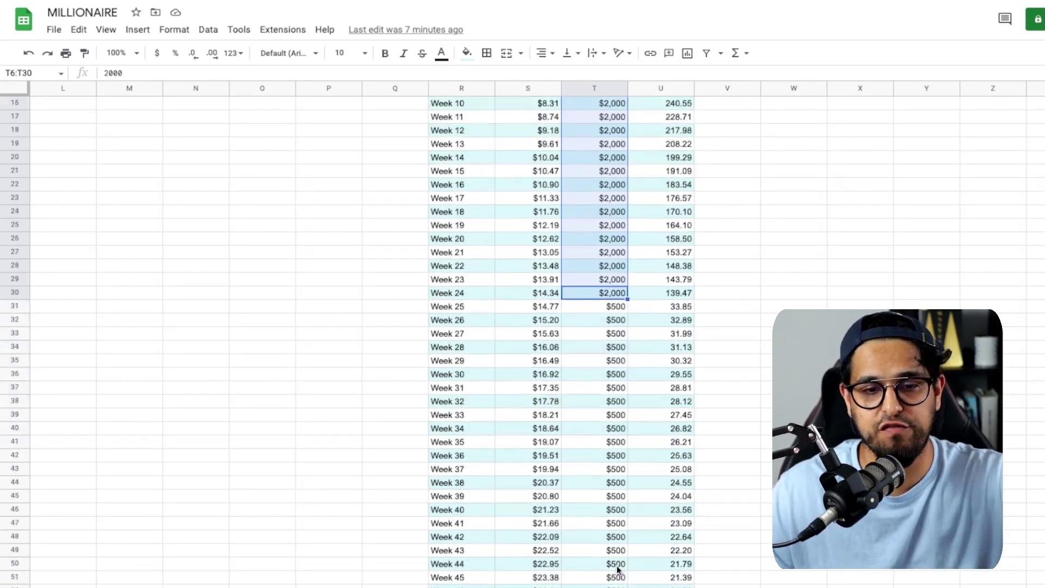
scroll(618, 381, "down", 2)
scroll(618, 272, "down", 4)
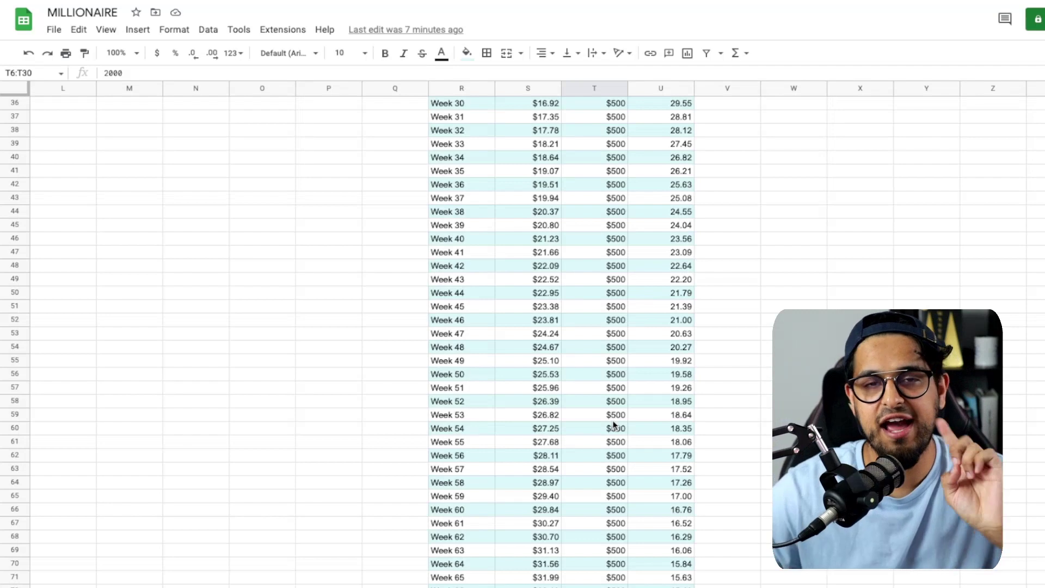
scroll(614, 426, "down", 5)
left_click(614, 417)
left_click(614, 388)
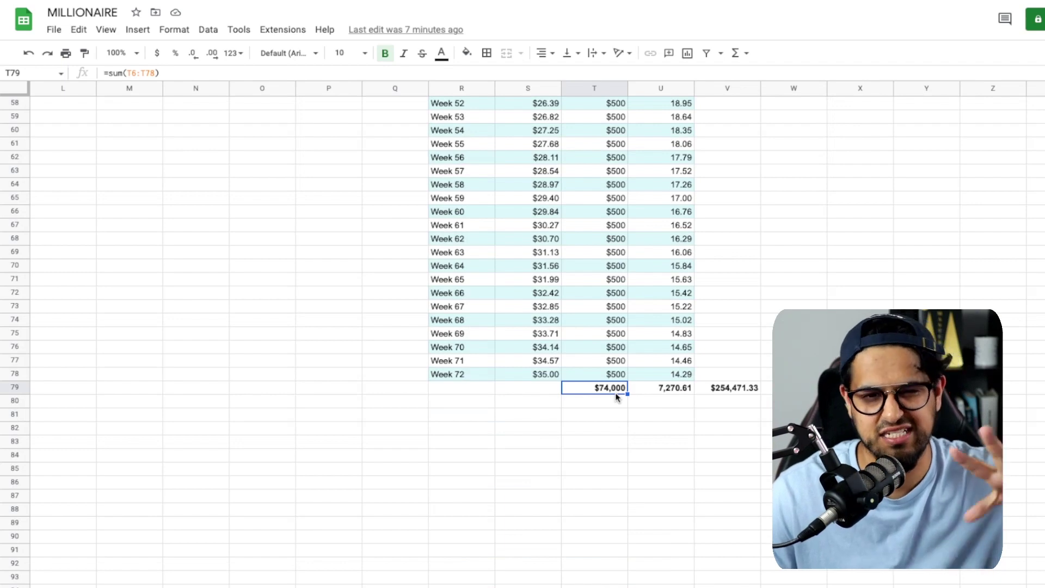
- Inspect the second plan's coin total, final value and return multiple in U79:W79, and look over its weekly rows again
left_click(684, 391)
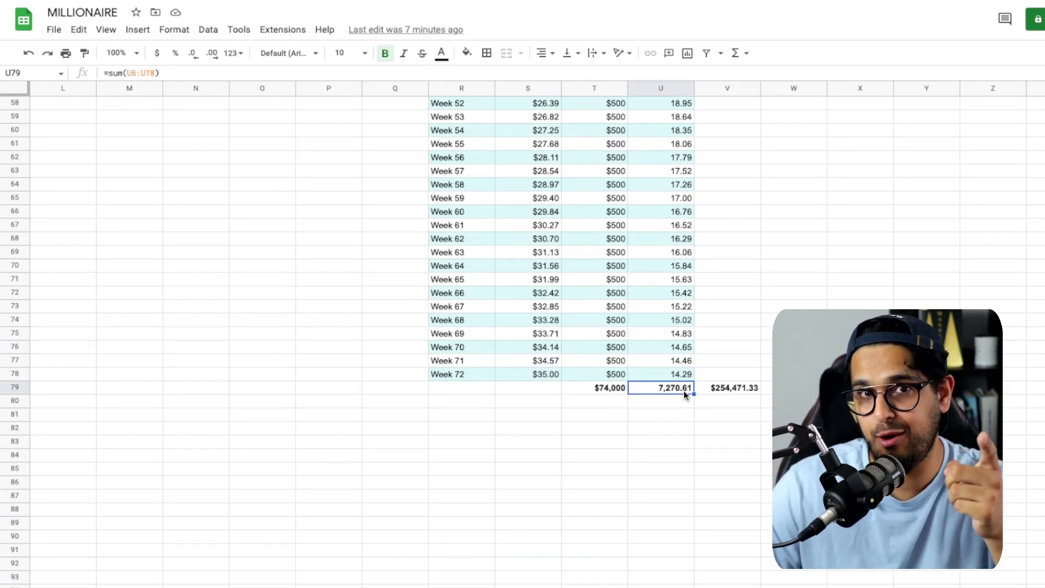
left_click(740, 389)
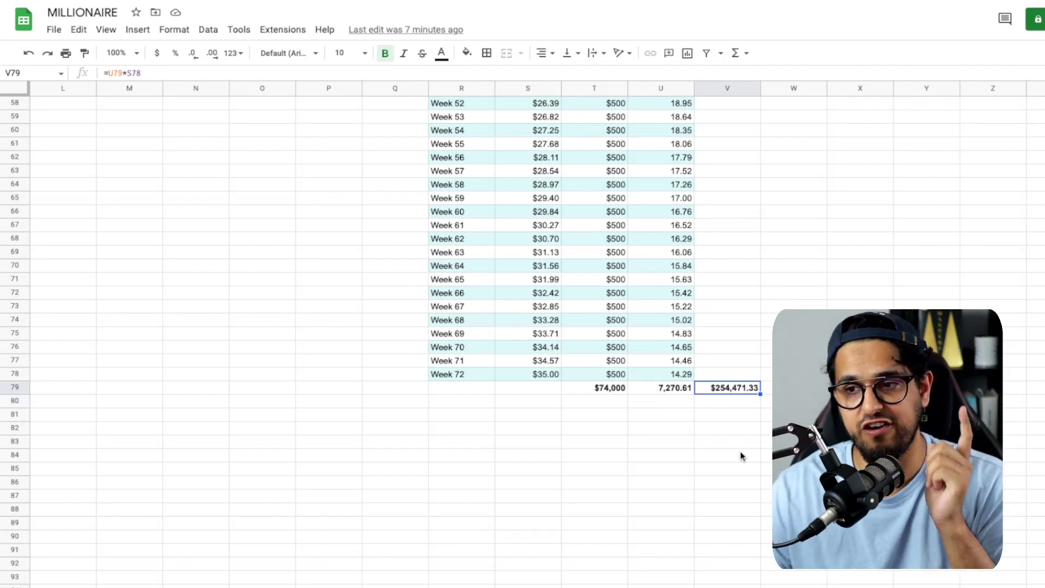
left_click(768, 388)
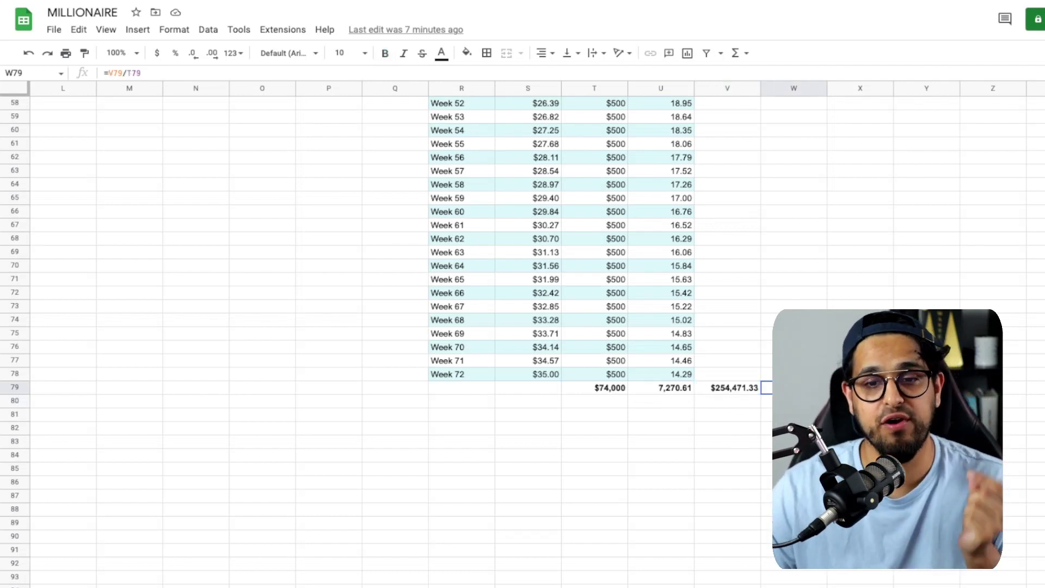
key("Return")
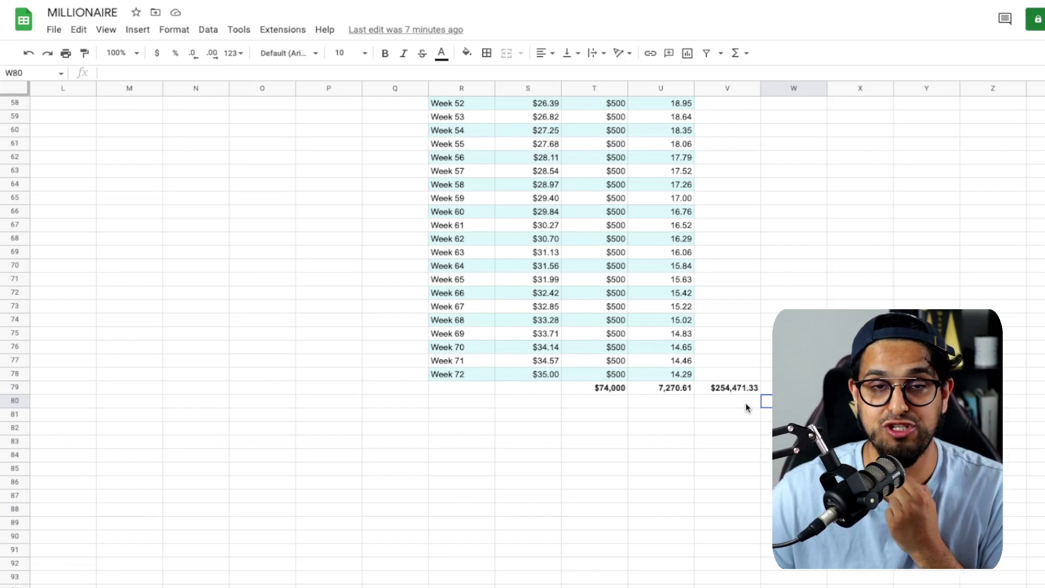
scroll(747, 408, "up", 12)
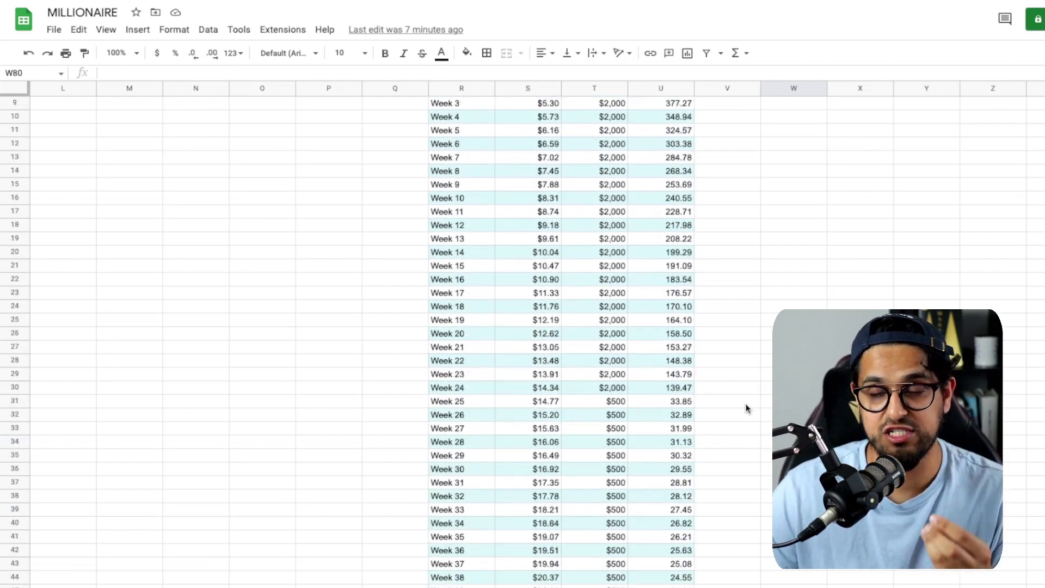
scroll(746, 407, "down", 13)
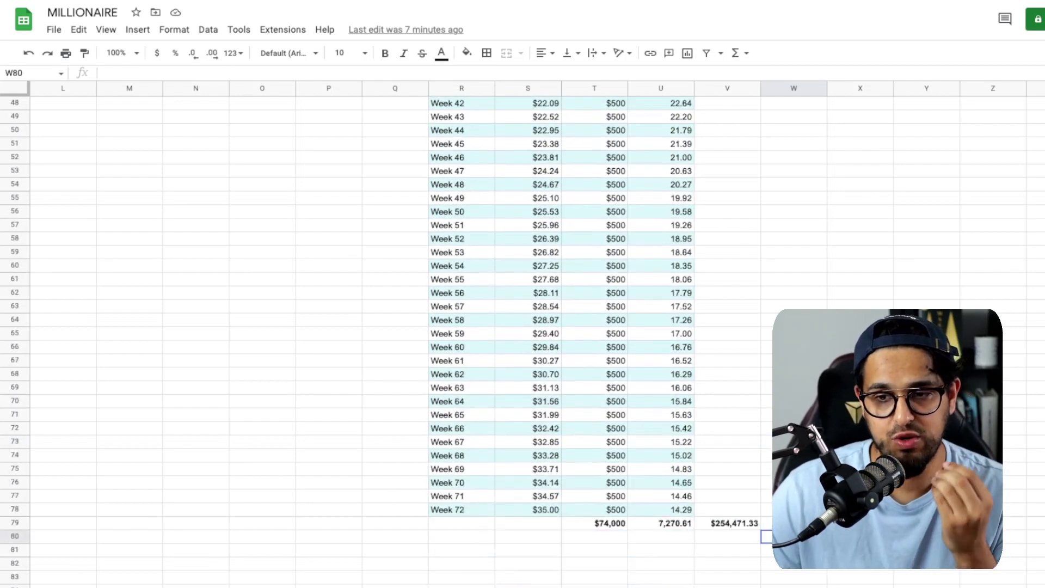